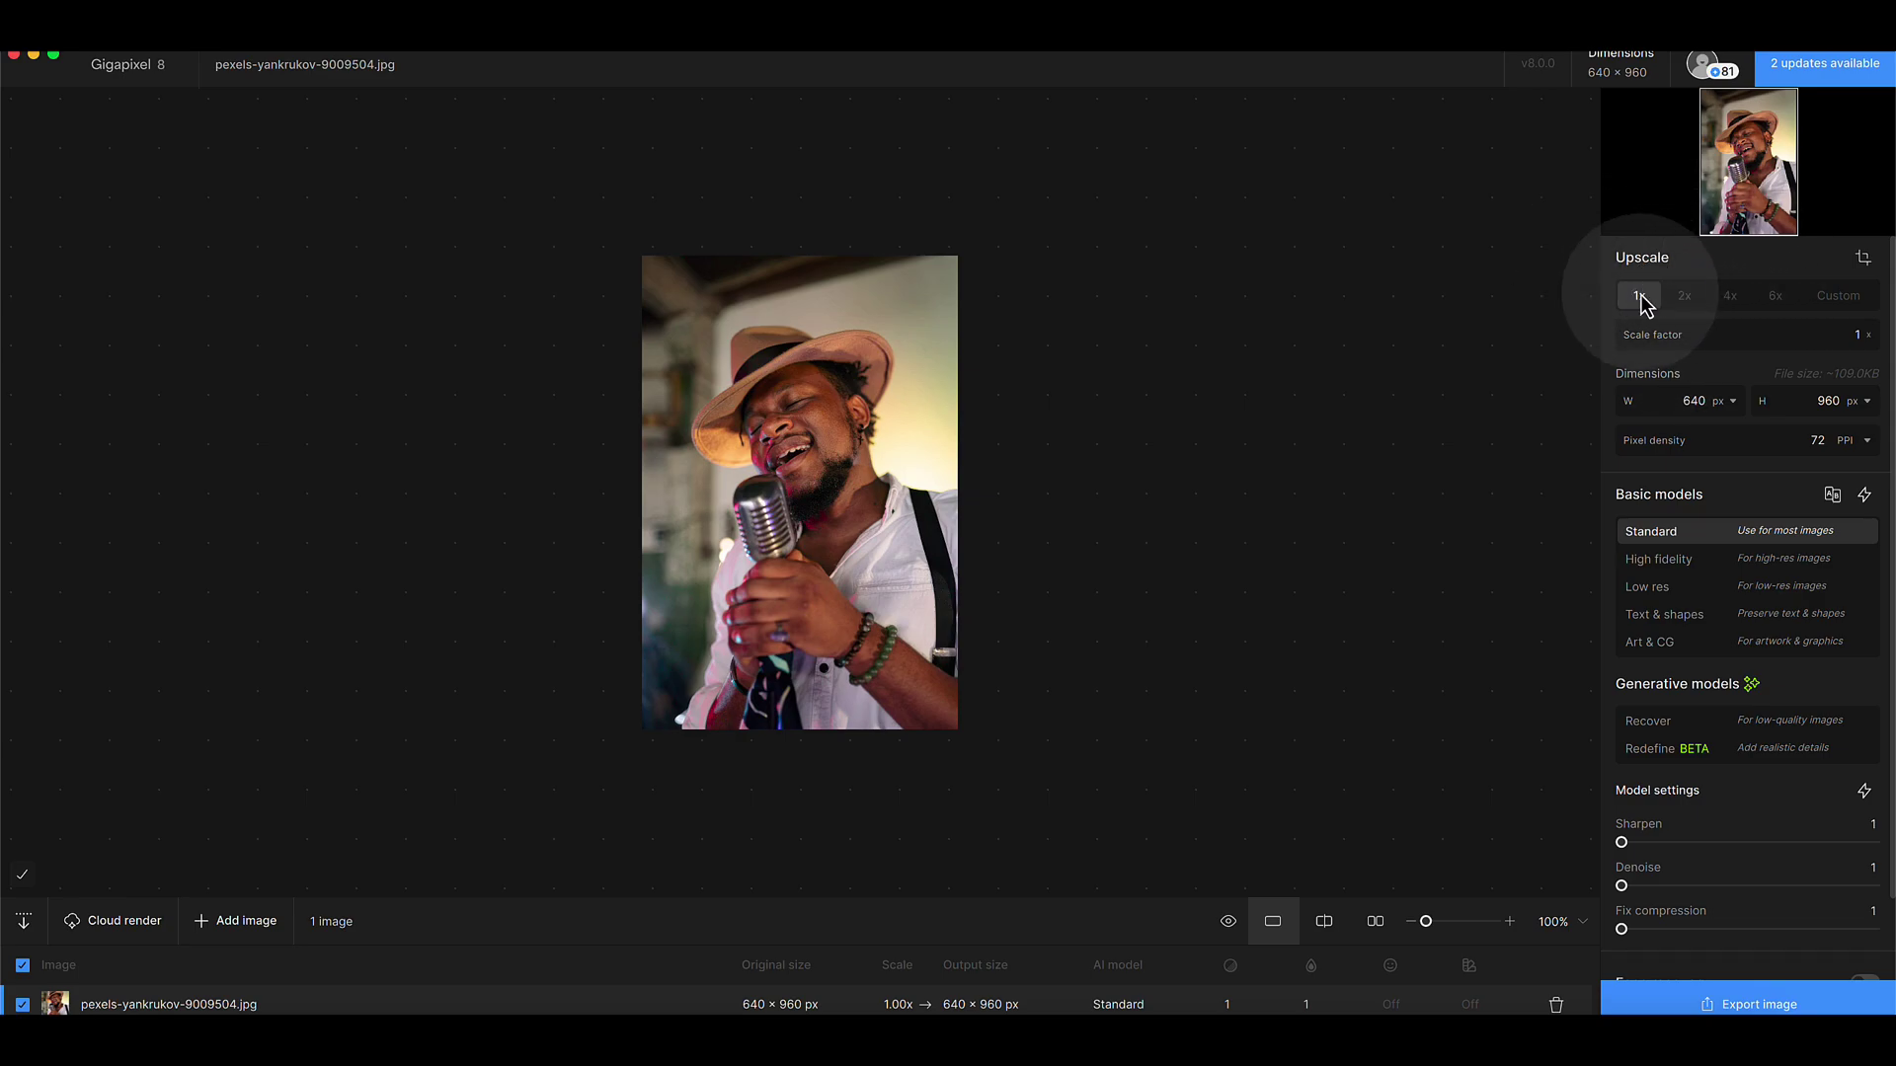
# Step: Set the photo's upscale factor to 4x
pyautogui.click(1734, 299)
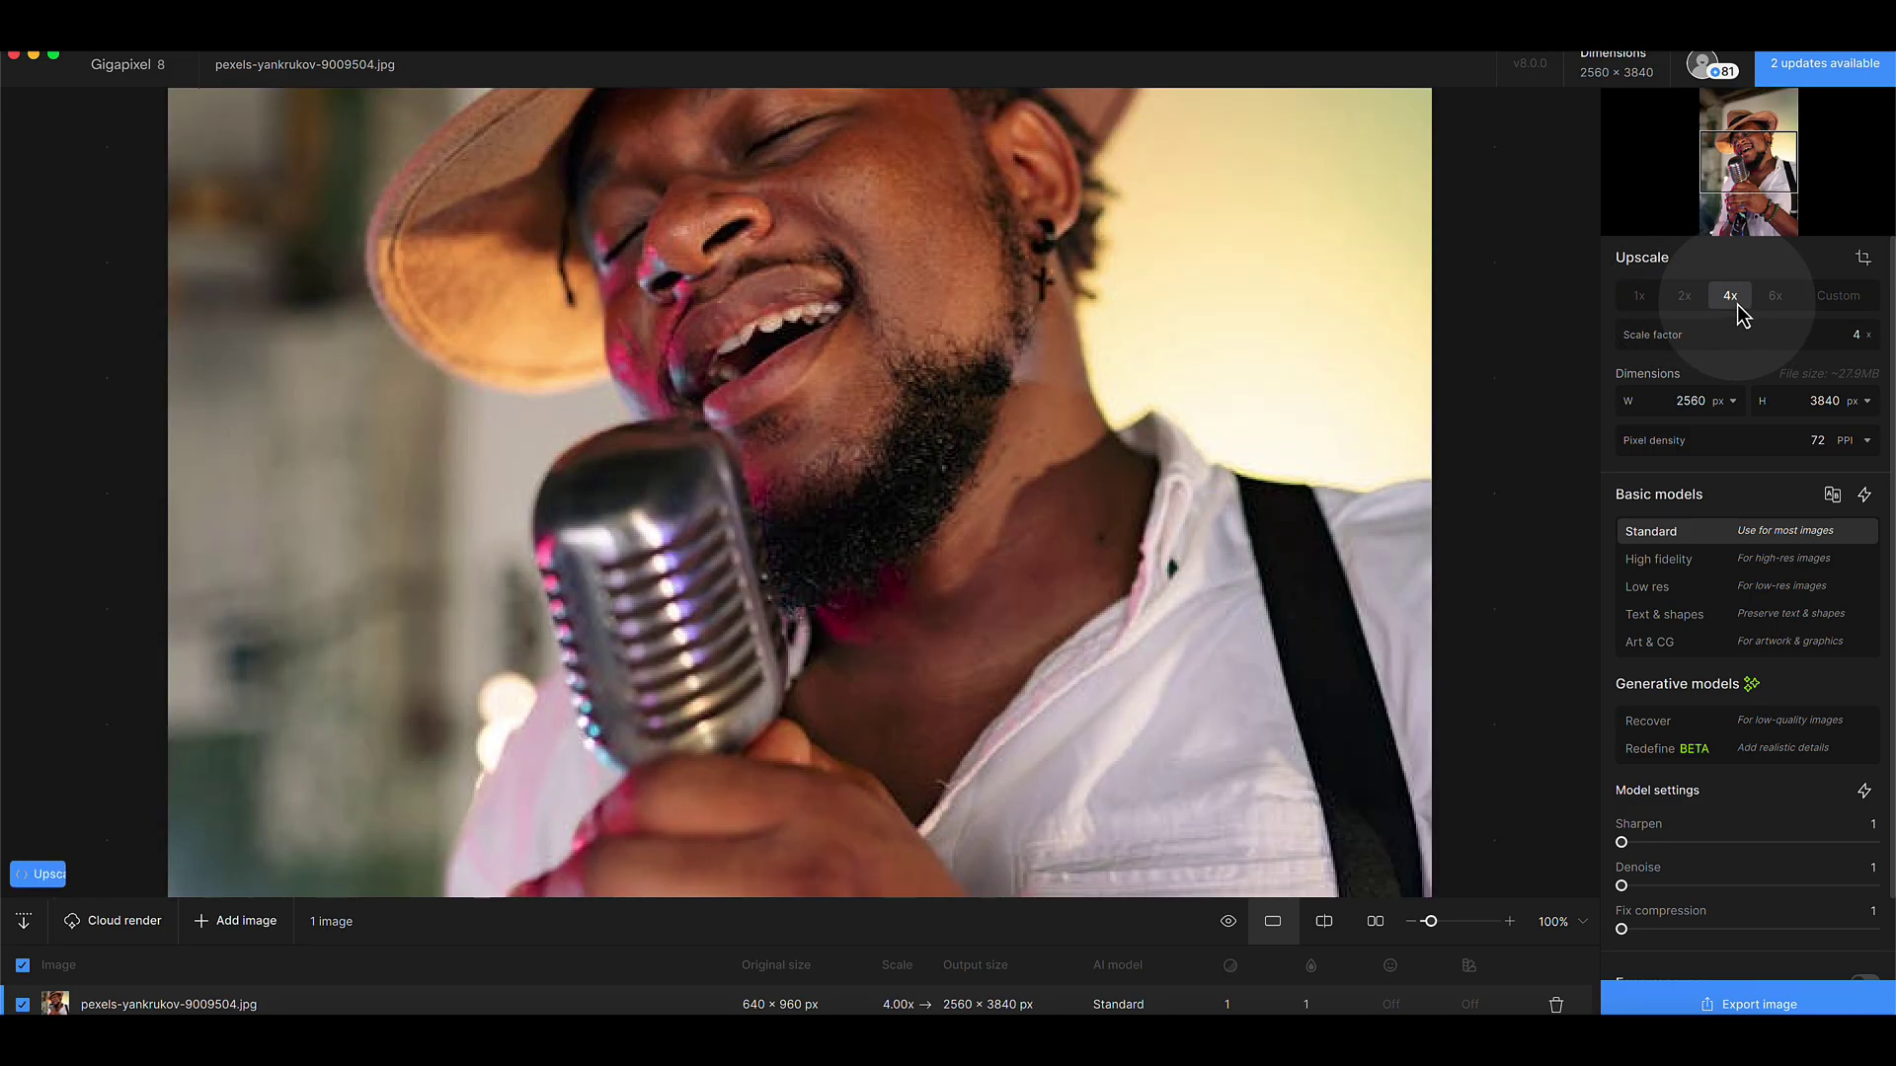
pyautogui.moveTo(1176, 280); pyautogui.dragTo(1185, 432)
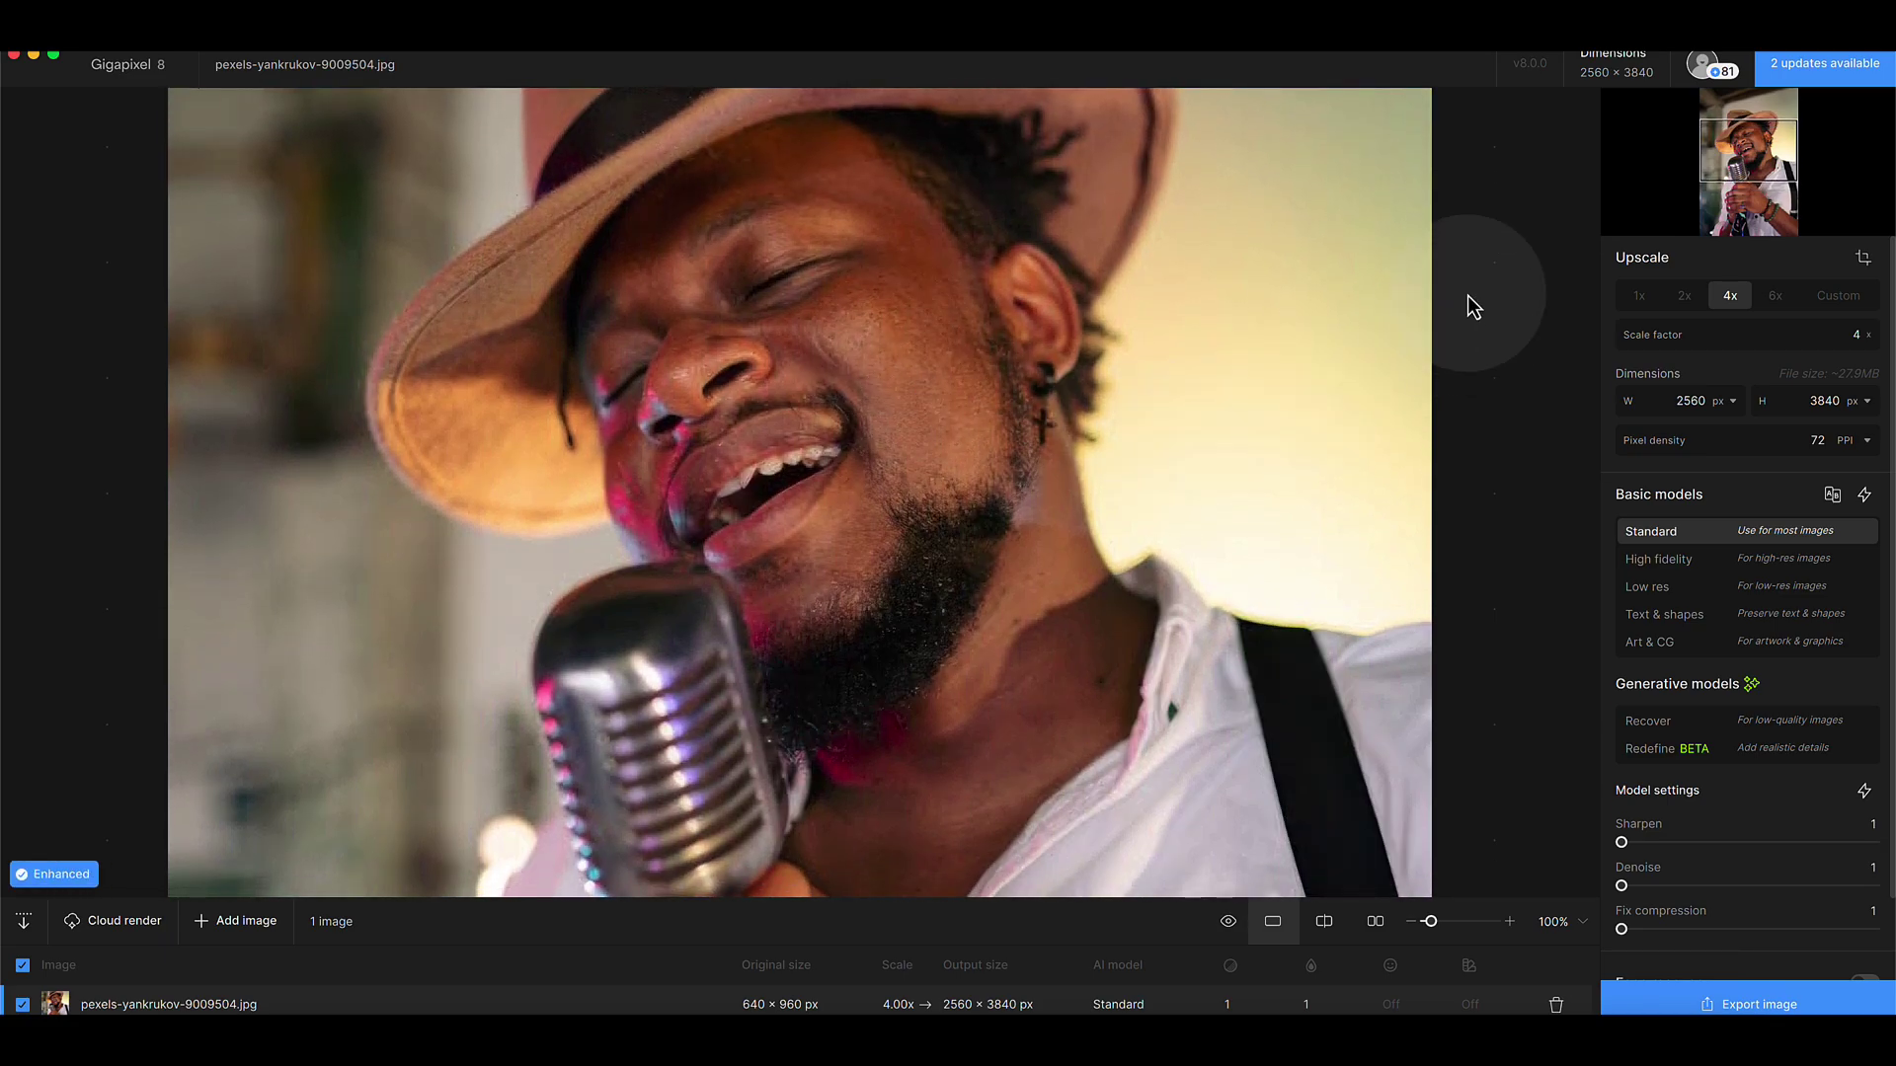
# Step: Start a comparison of the Standard, High fidelity and Low res models on the photo
pyautogui.scroll(-3, 1721, 335)
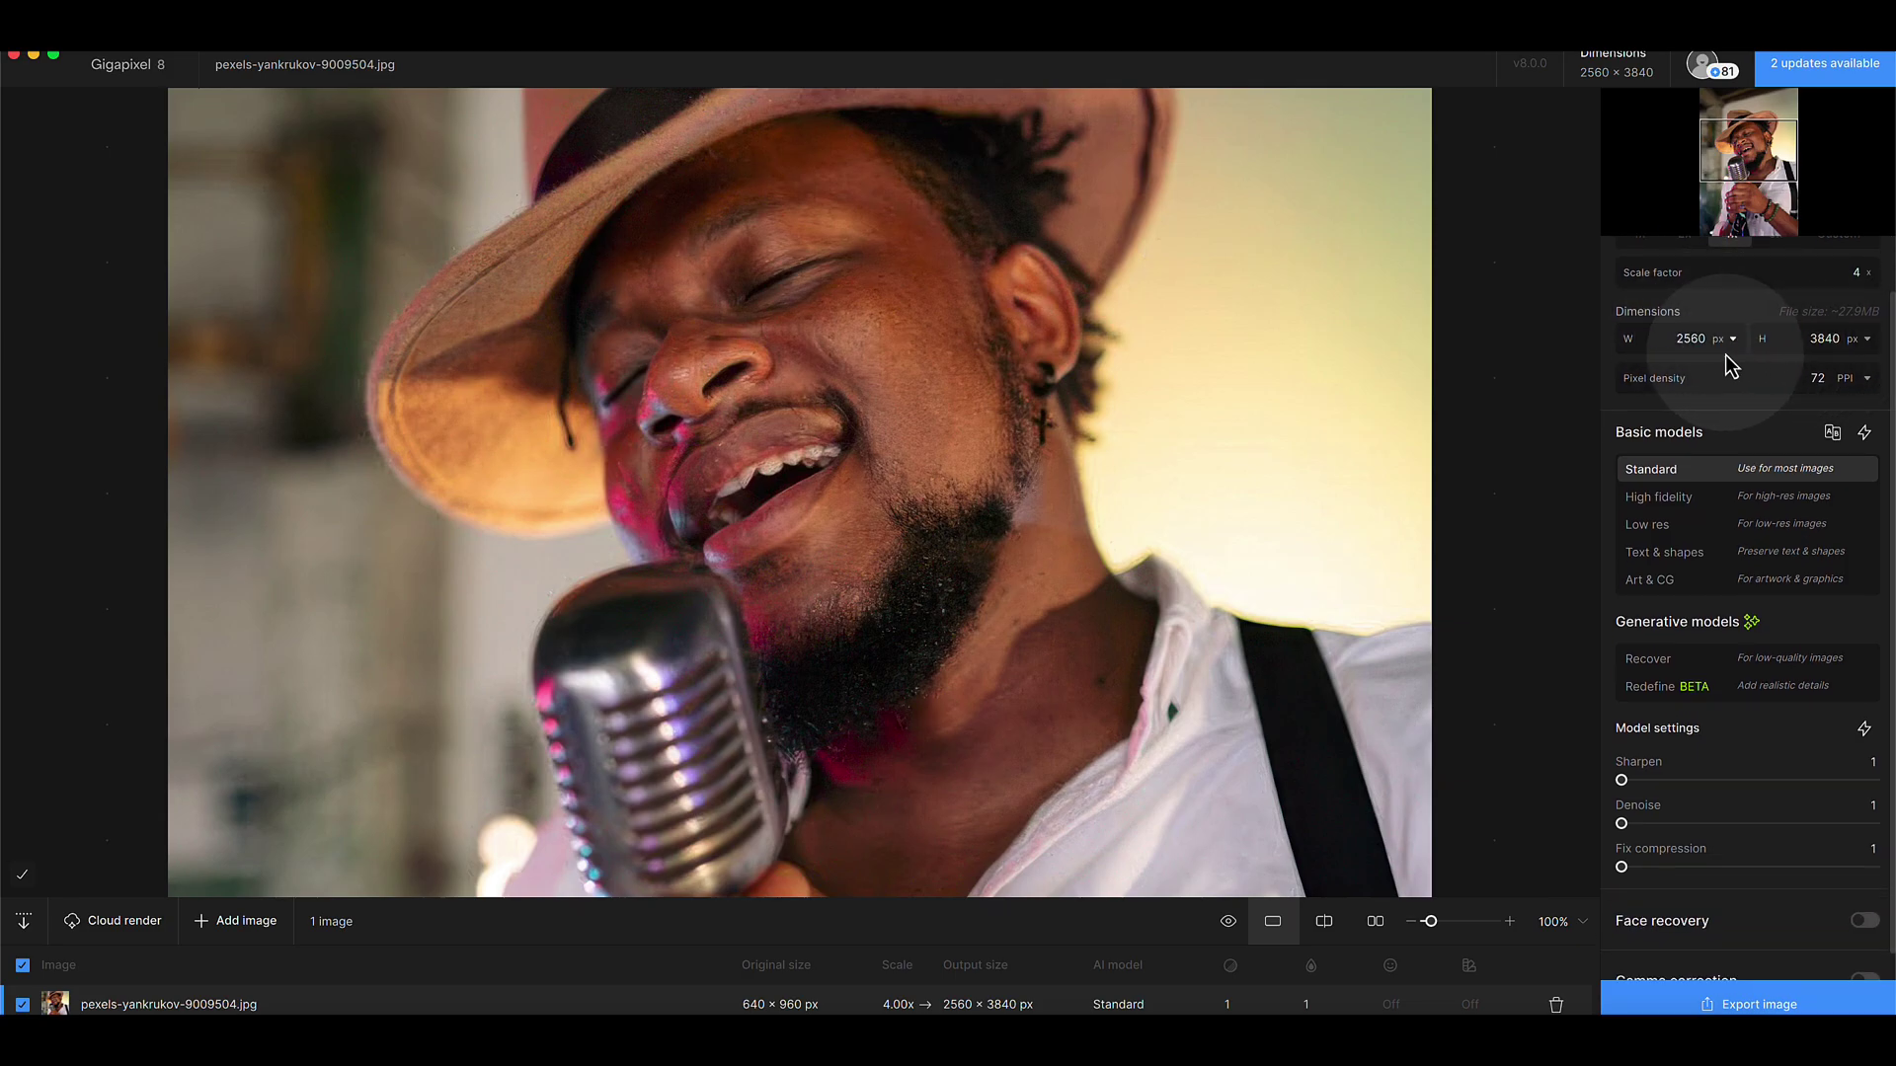
pyautogui.scroll(-1, 1724, 352)
pyautogui.scroll(-1, 1722, 353)
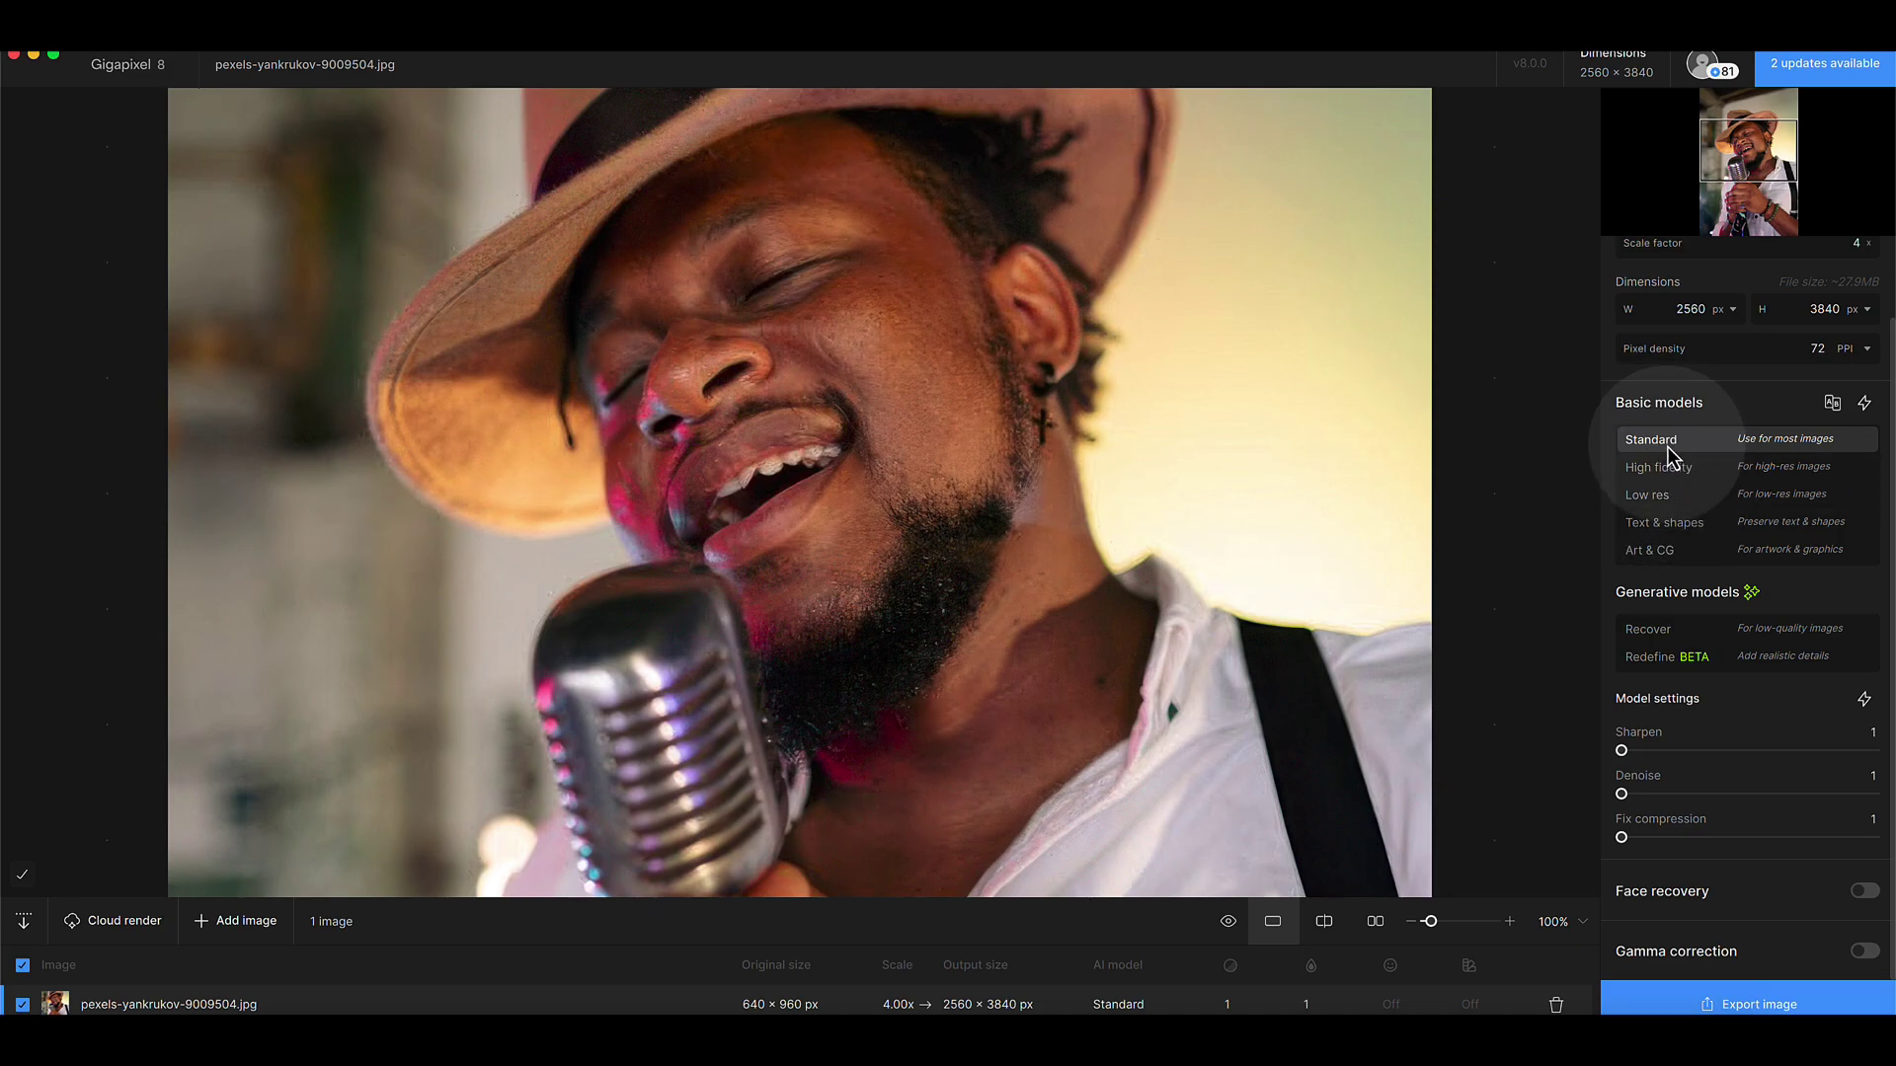
pyautogui.click(1830, 411)
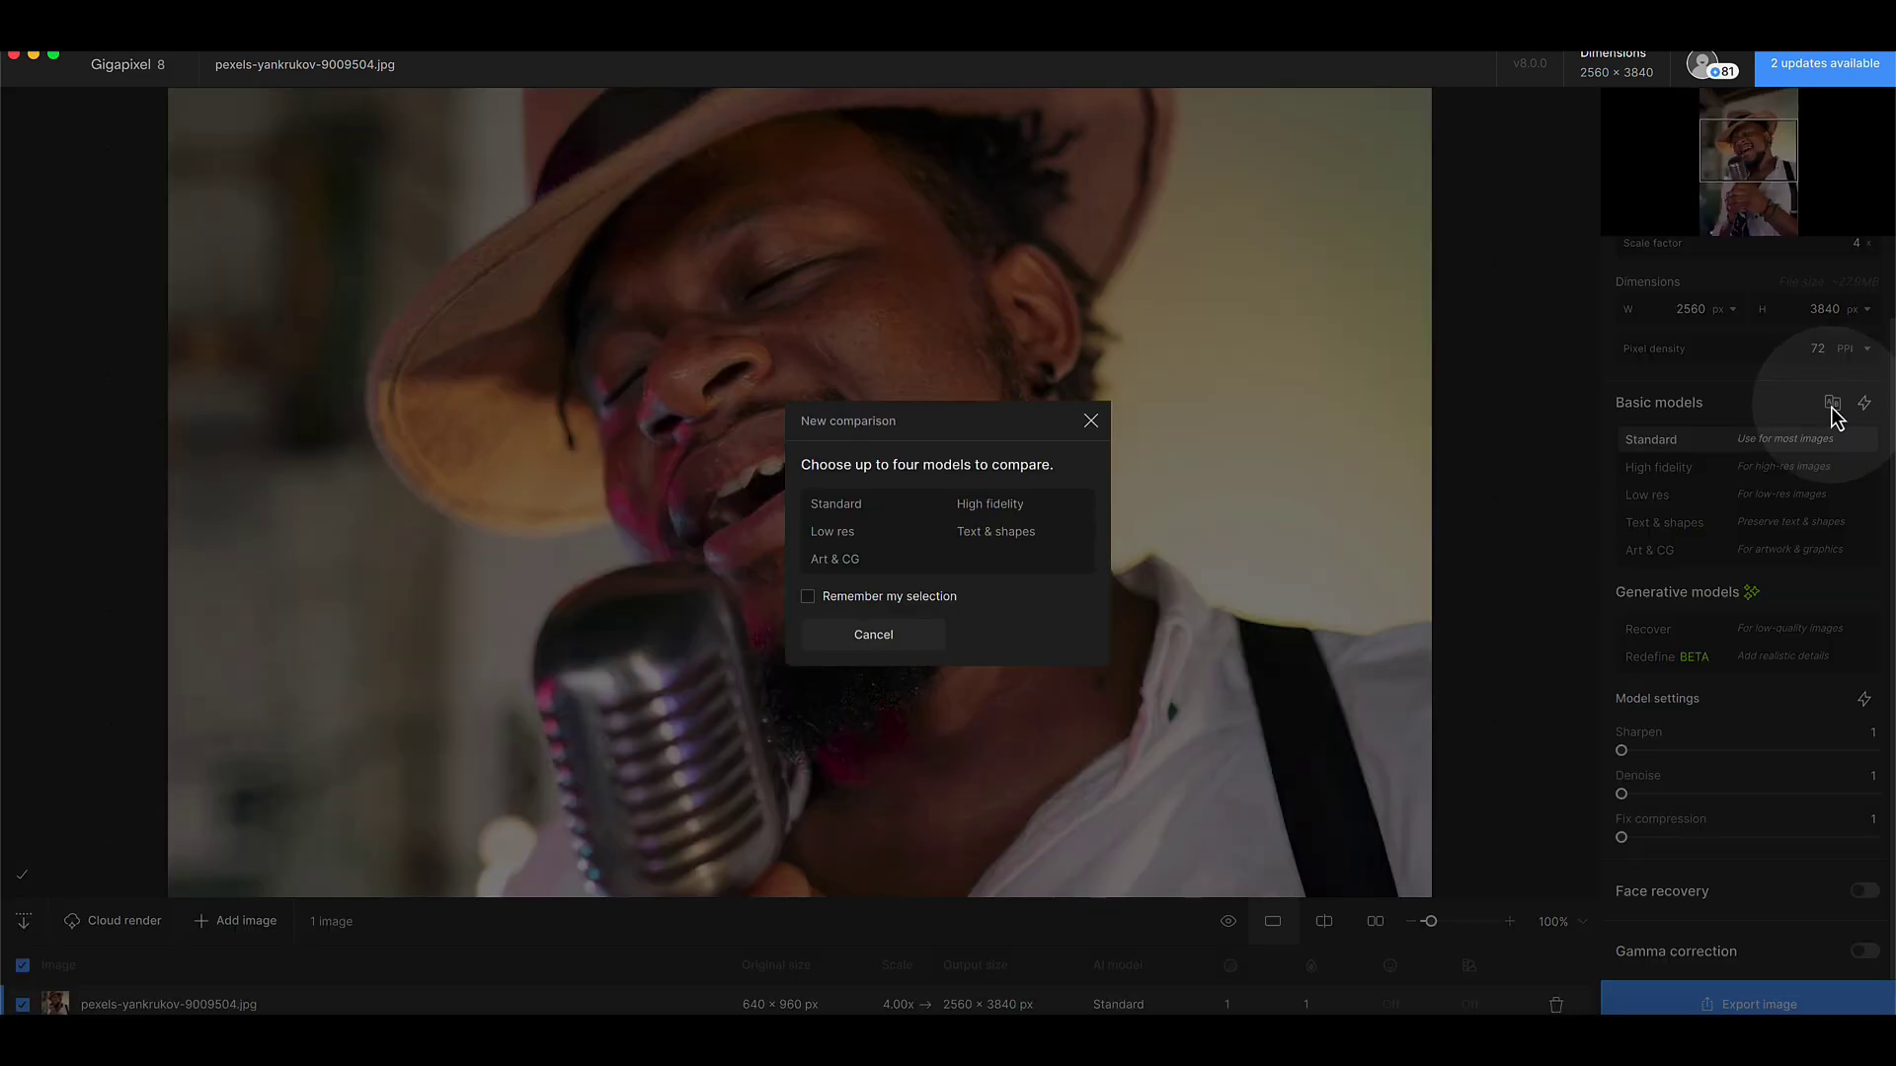
pyautogui.click(862, 508)
pyautogui.click(973, 510)
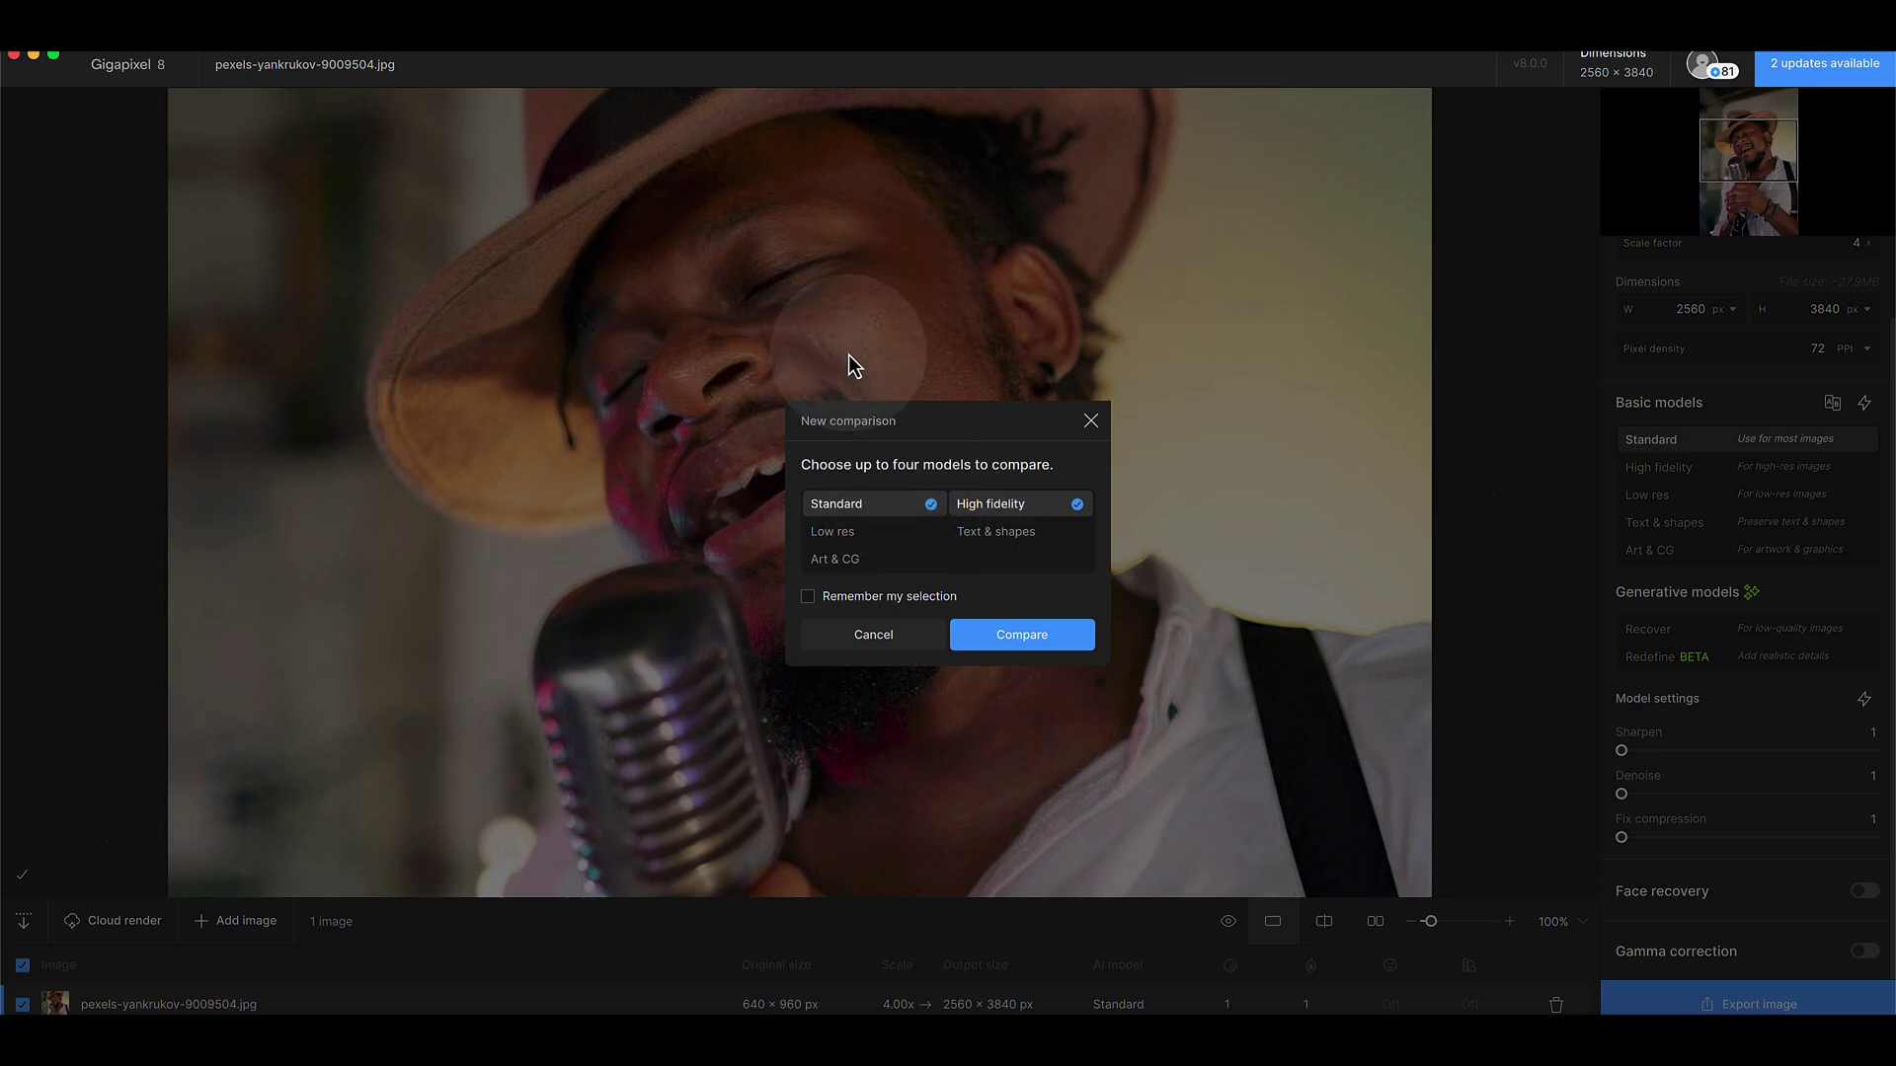
pyautogui.click(864, 536)
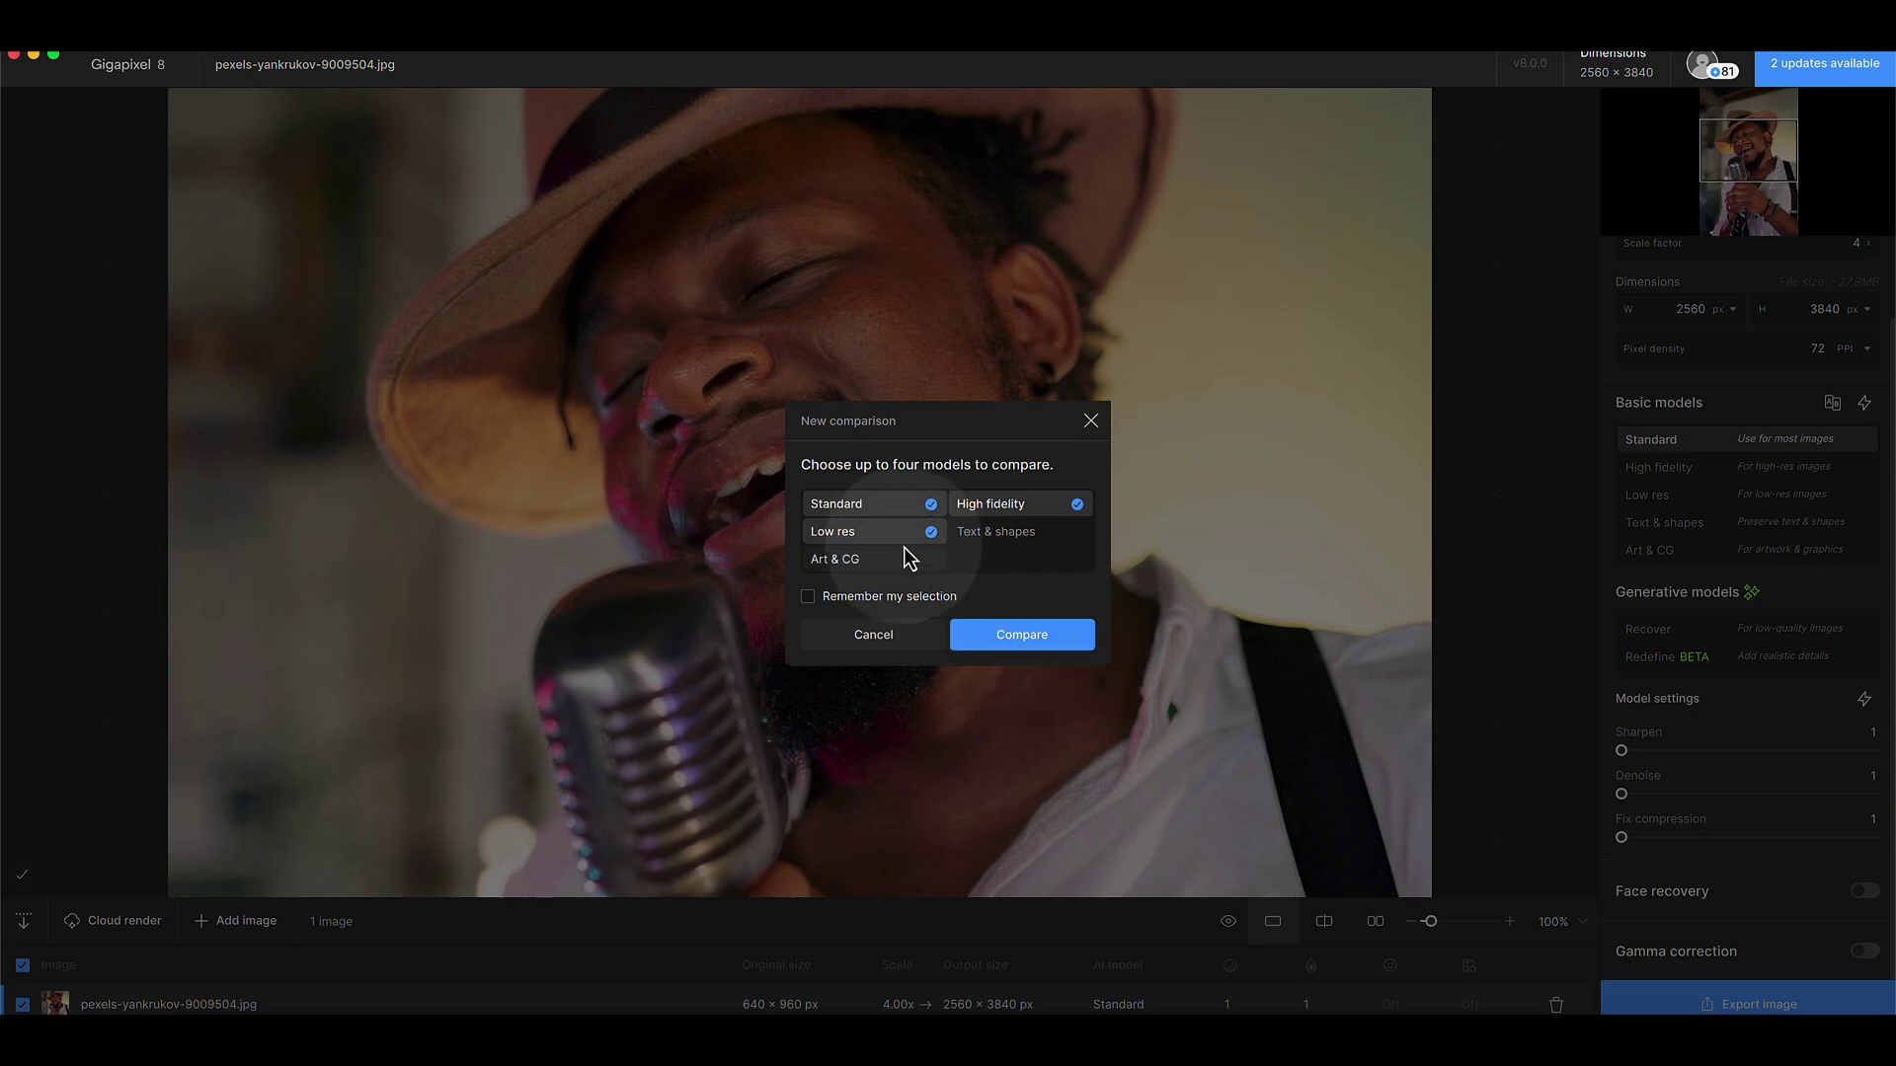
pyautogui.click(1040, 642)
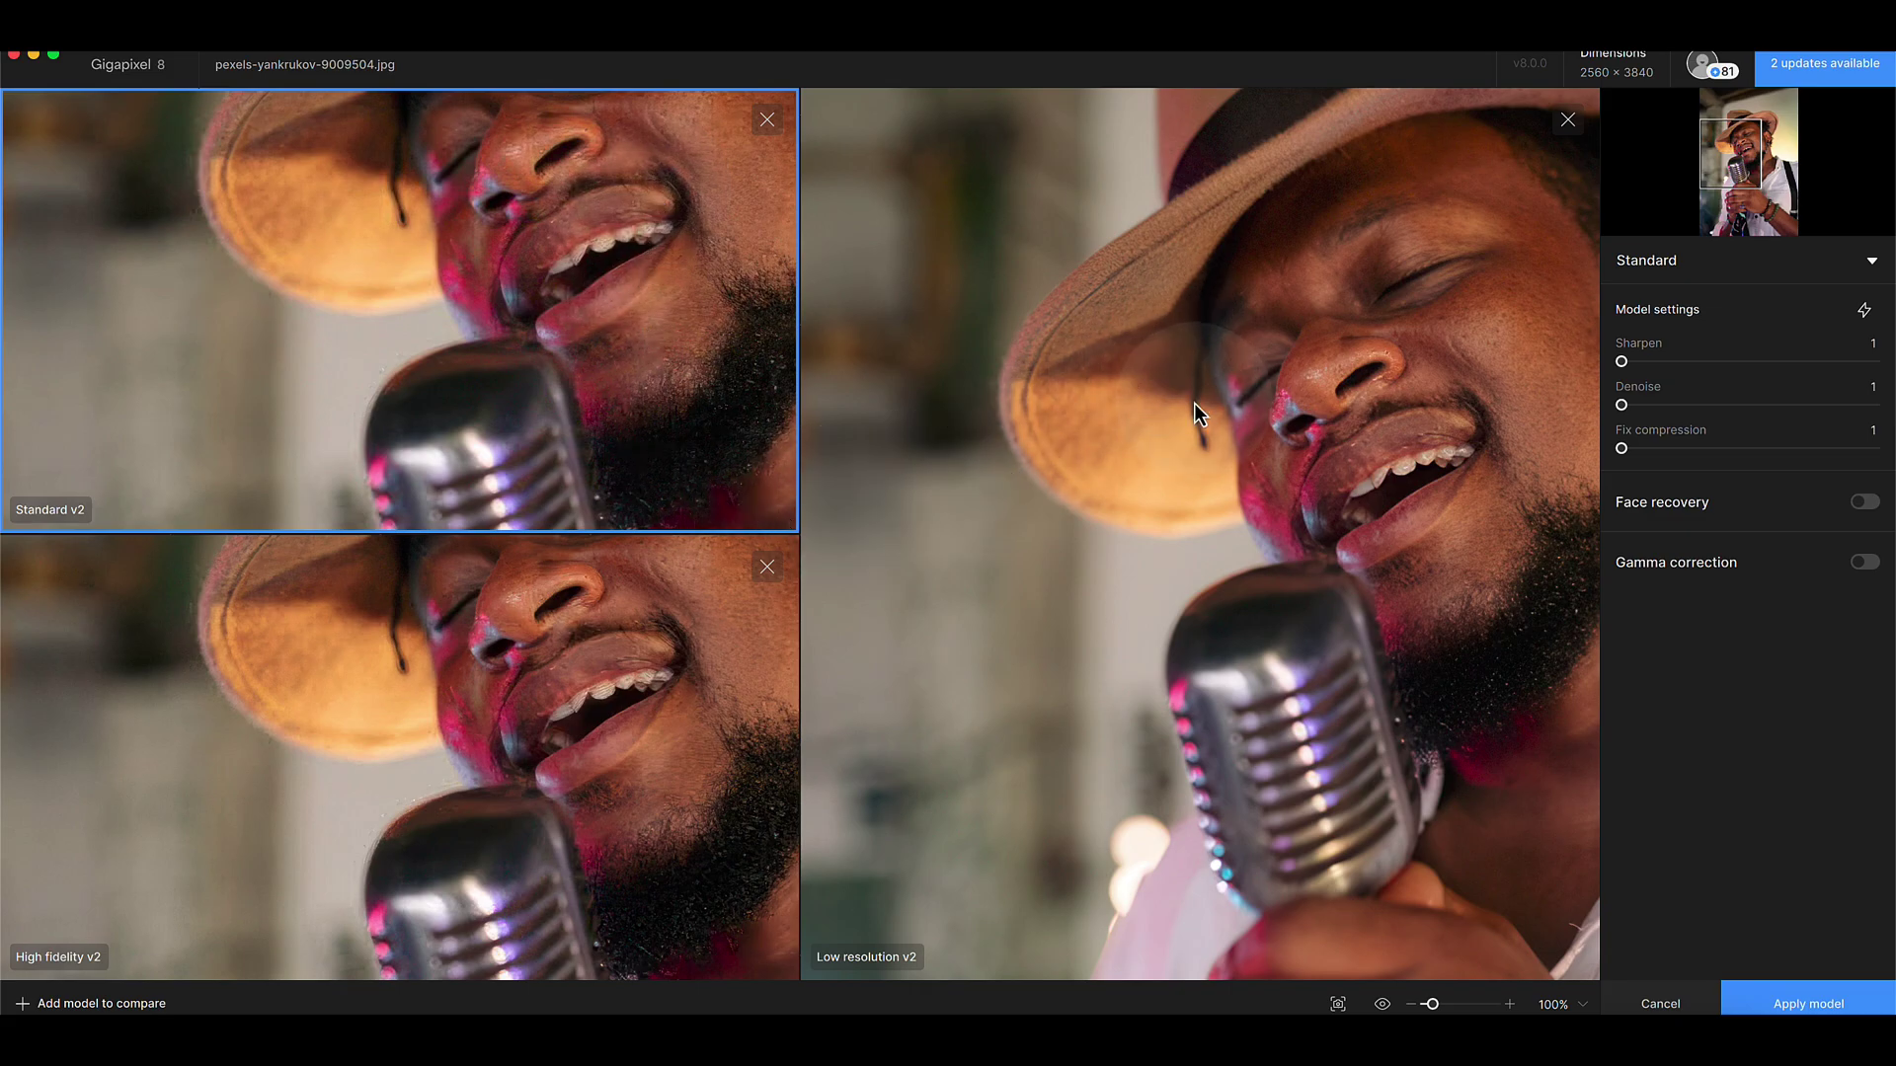
# Step: Remove Standard from the comparison and examine the High fidelity and Low res results on the face at 176% zoom
pyautogui.moveTo(1321, 383); pyautogui.dragTo(1112, 518)
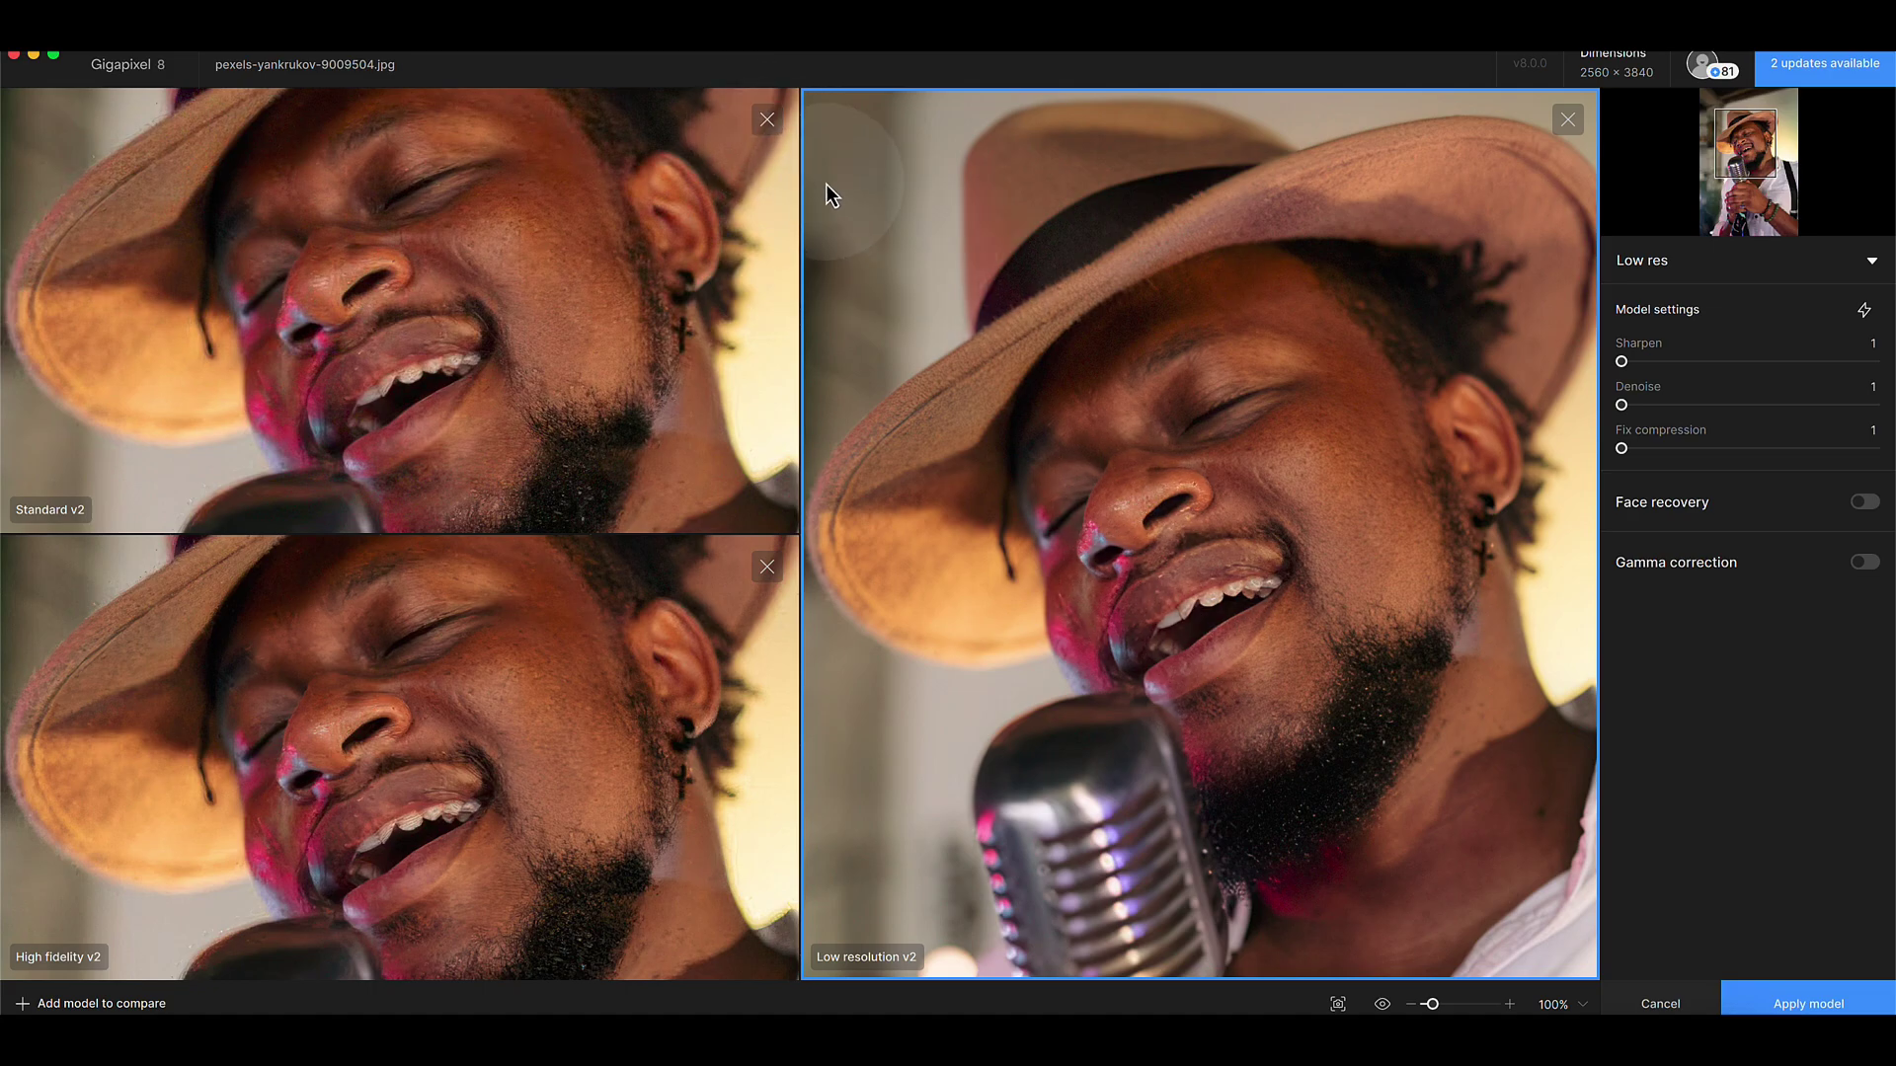
pyautogui.click(768, 121)
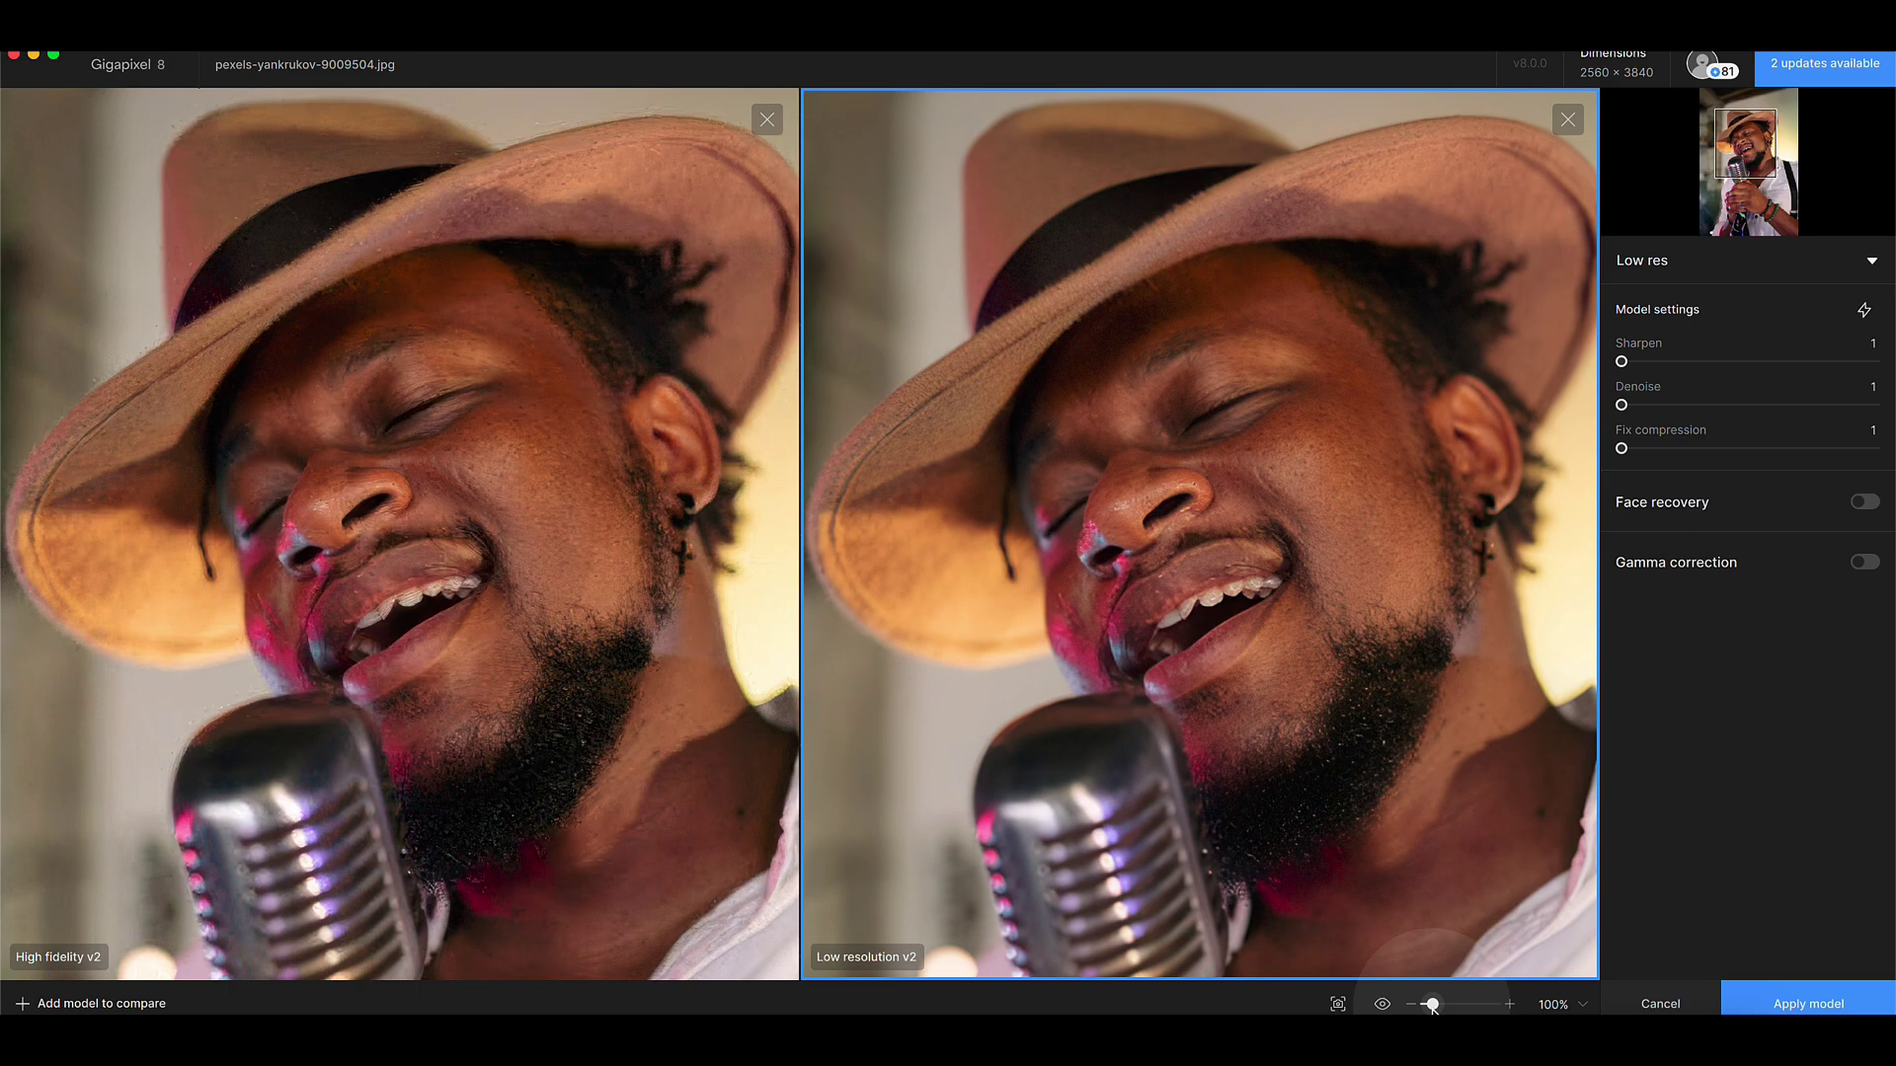
pyautogui.moveTo(1422, 1004); pyautogui.dragTo(1439, 1005)
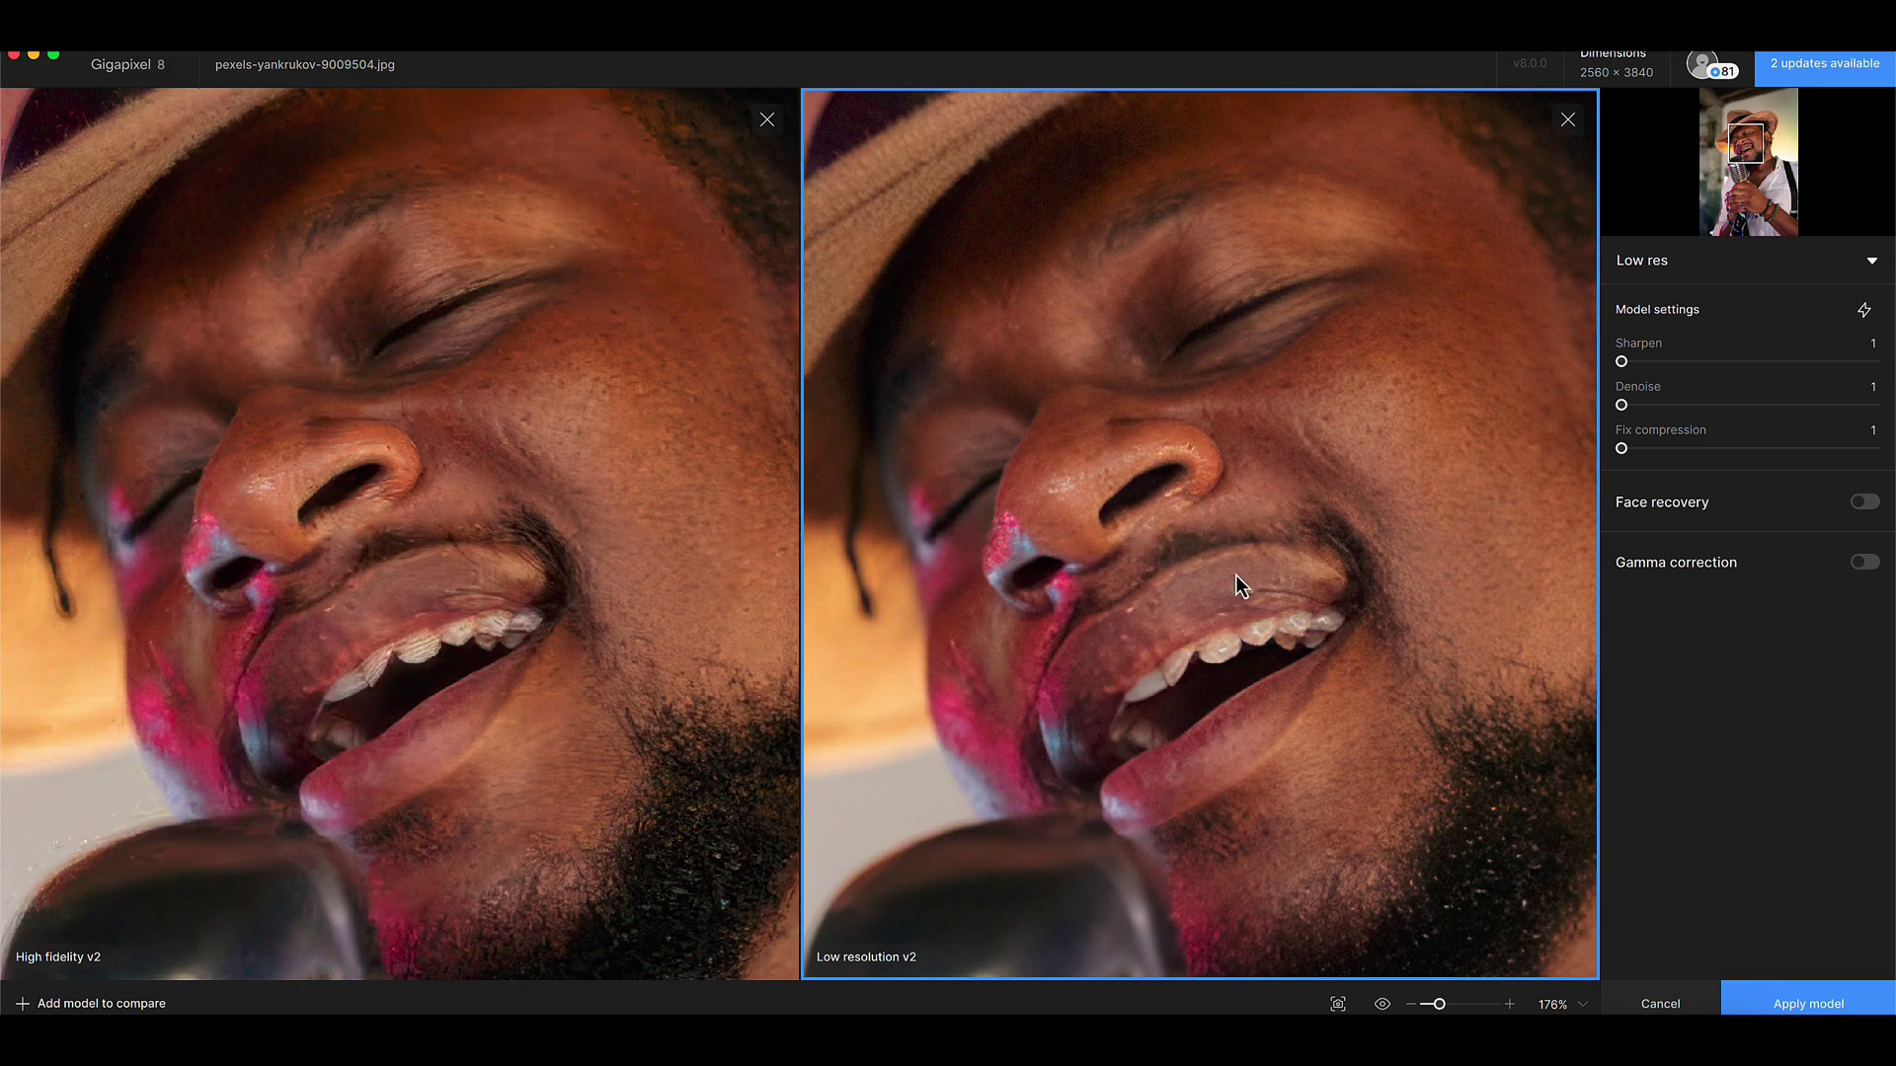
pyautogui.click(1488, 594)
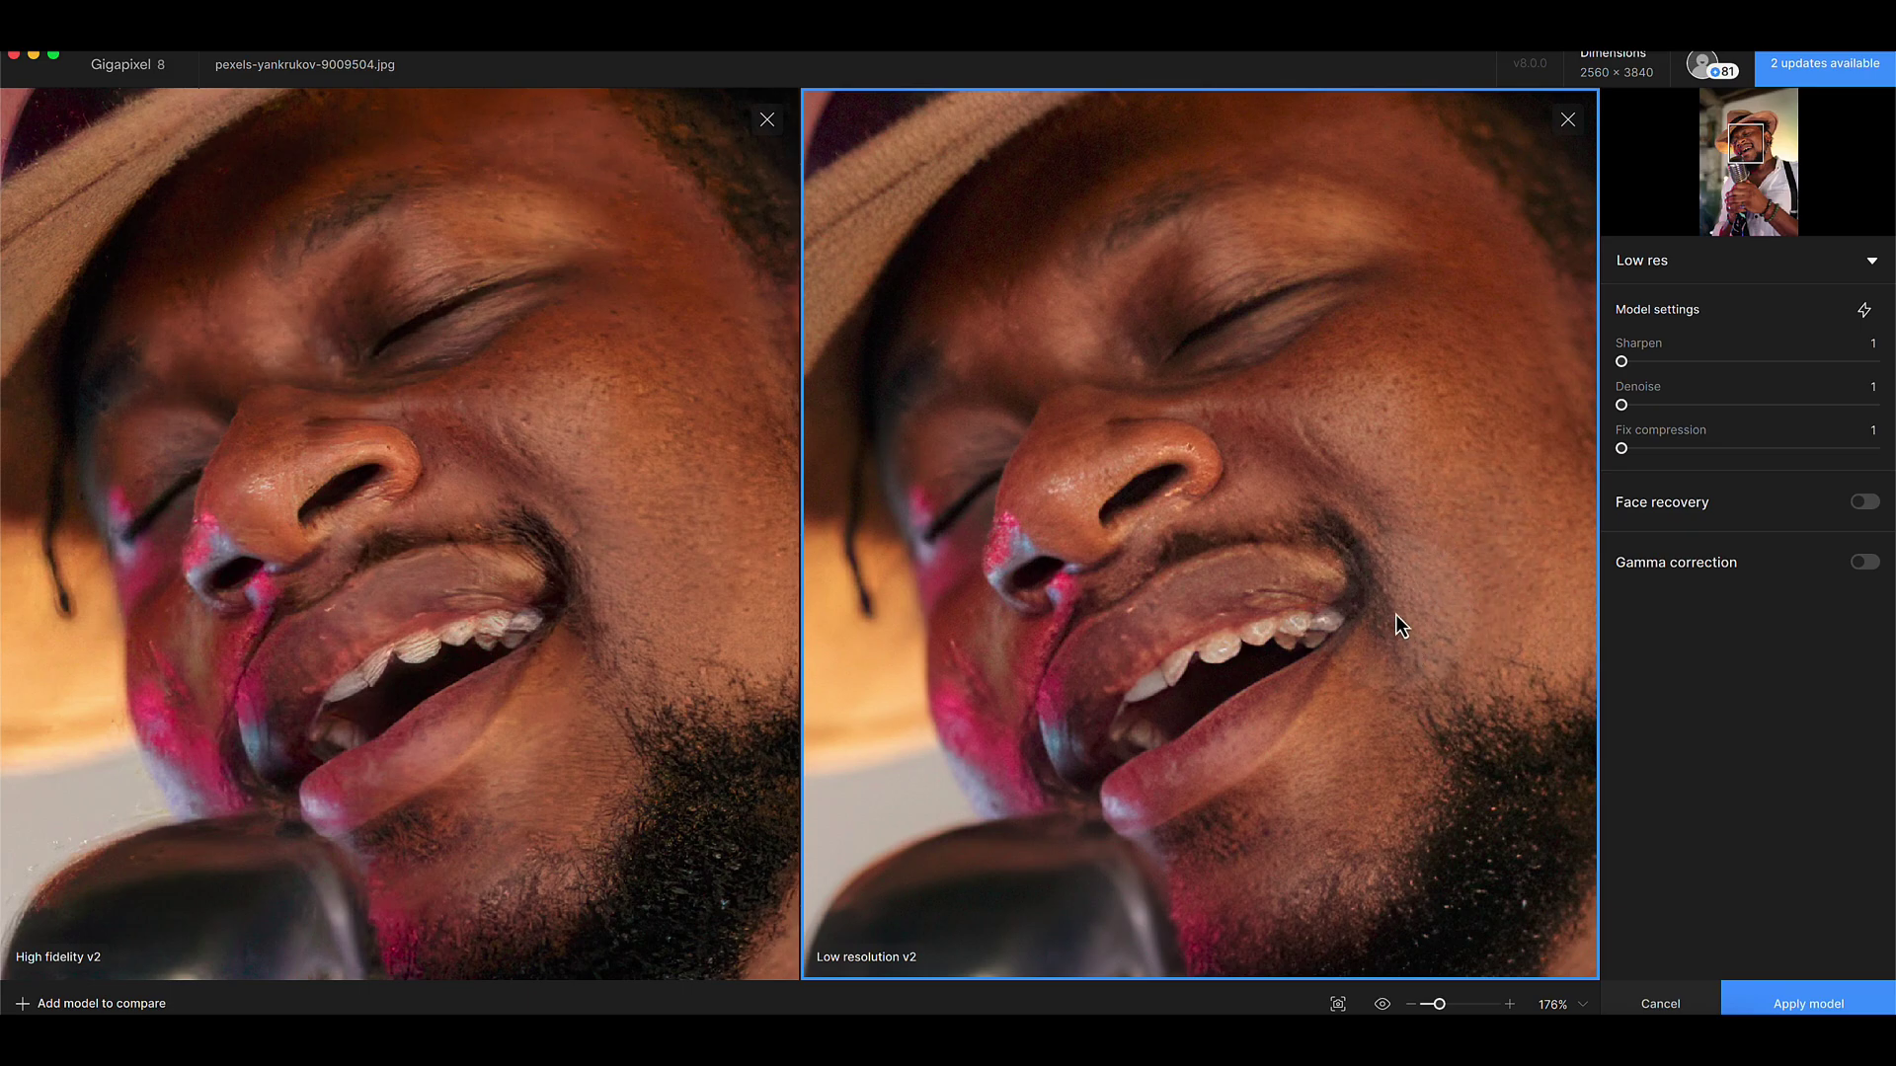
pyautogui.click(1514, 573)
pyautogui.moveTo(1513, 570); pyautogui.dragTo(1270, 520)
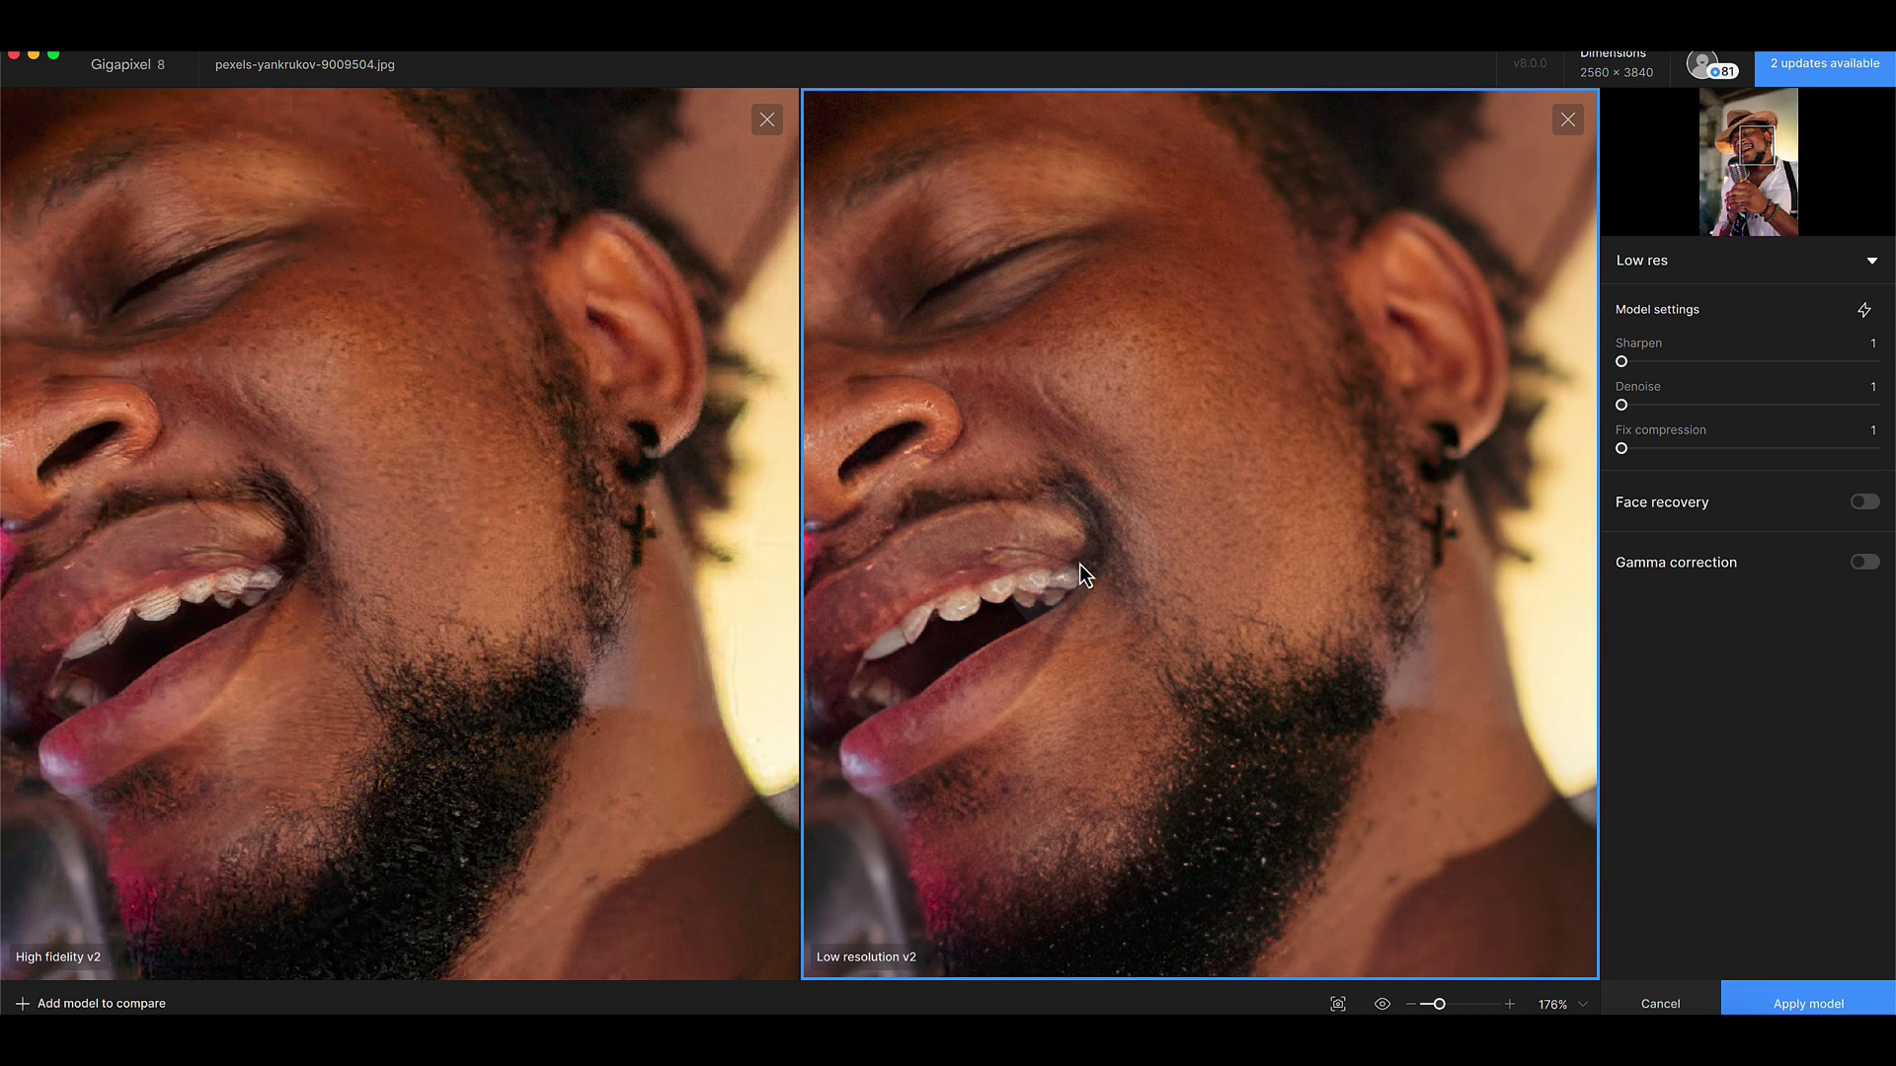
pyautogui.click(1278, 547)
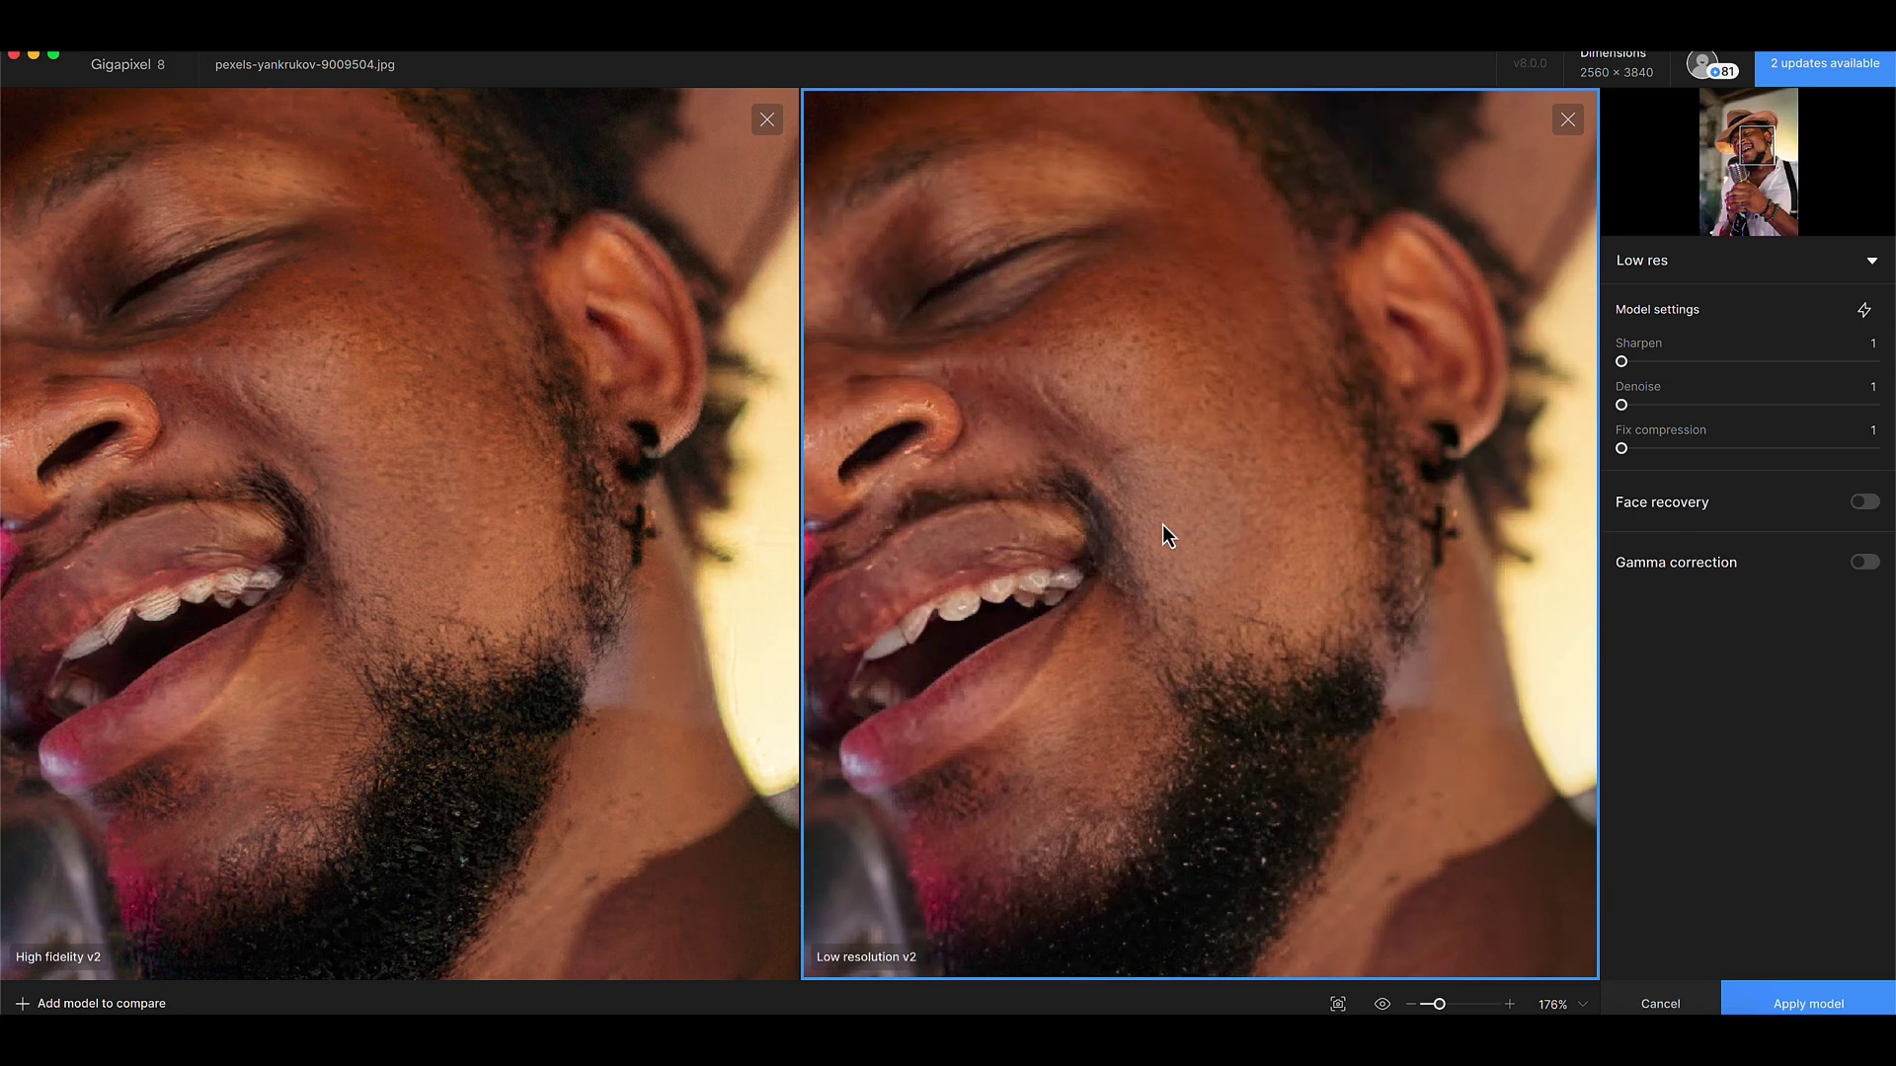
# Step: Apply the Low res model to the photo and return the preview to 100% zoom on the face
pyautogui.click(1823, 1005)
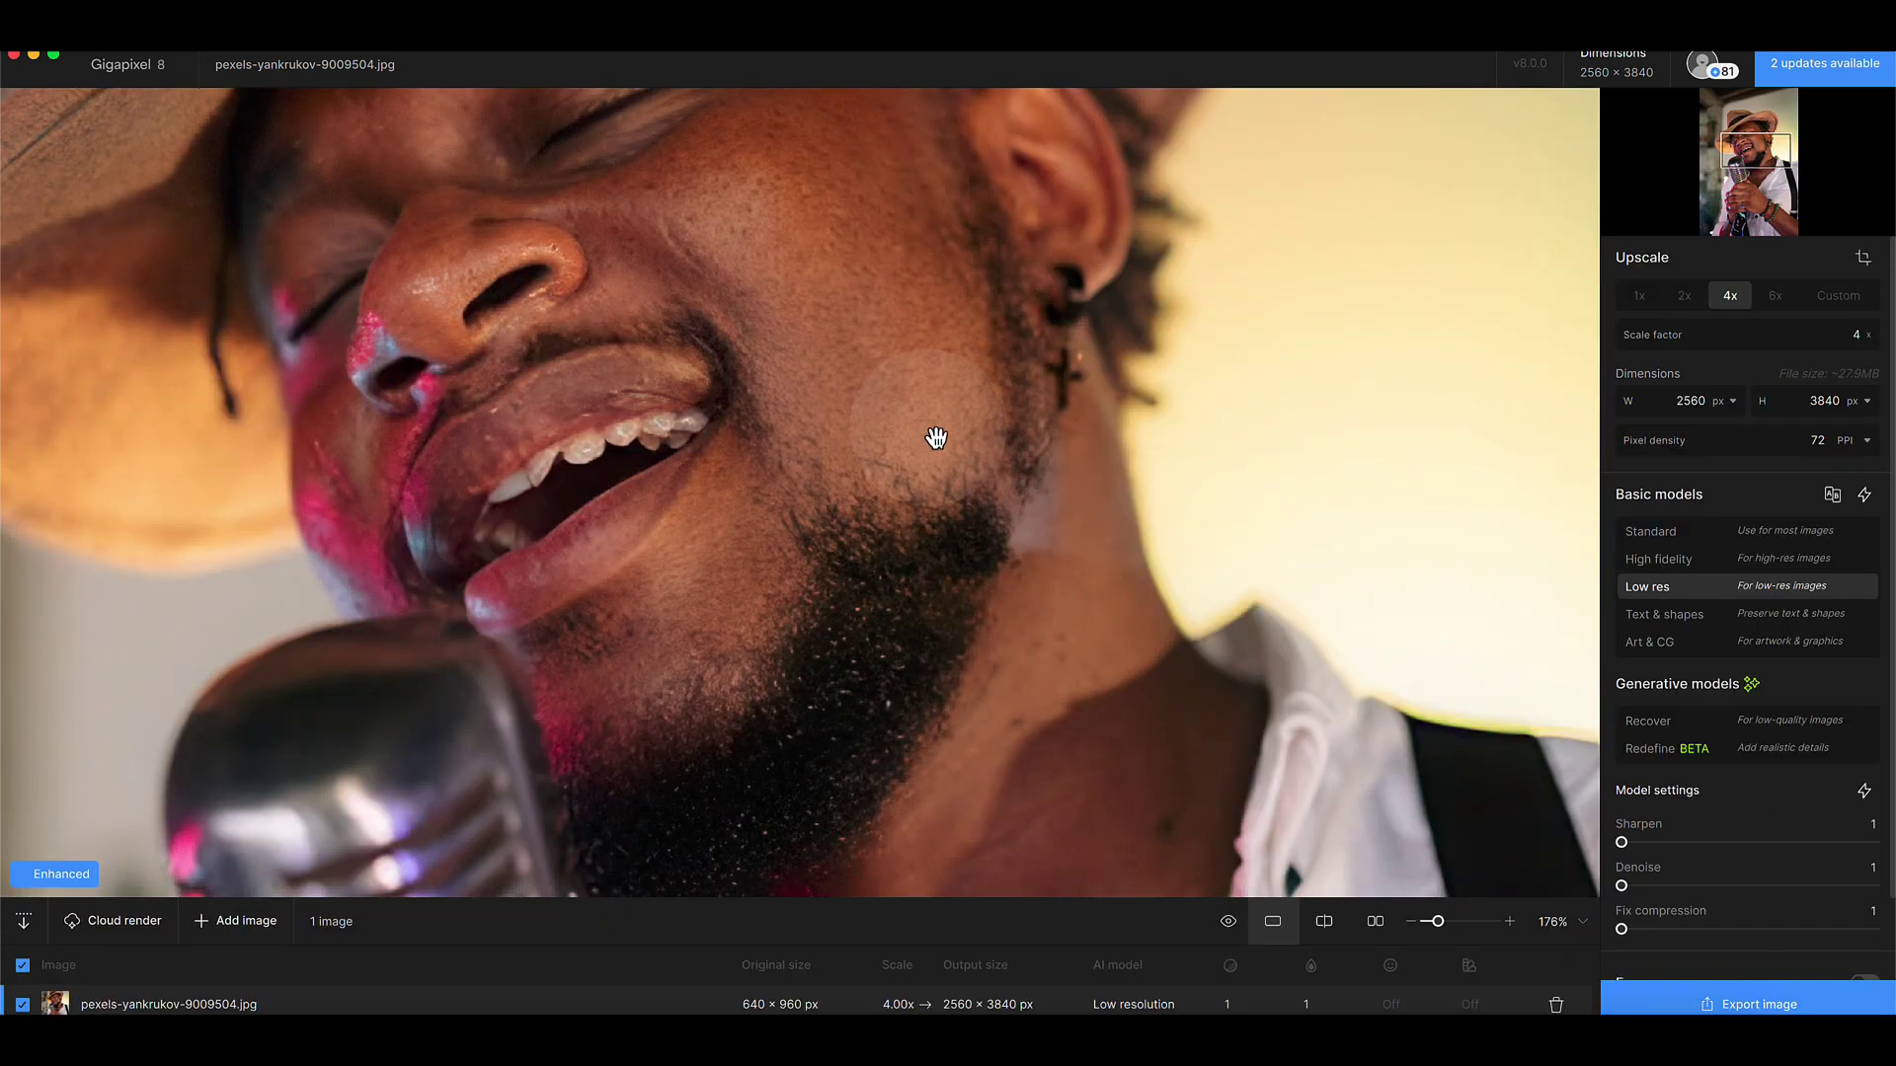
pyautogui.click(1564, 925)
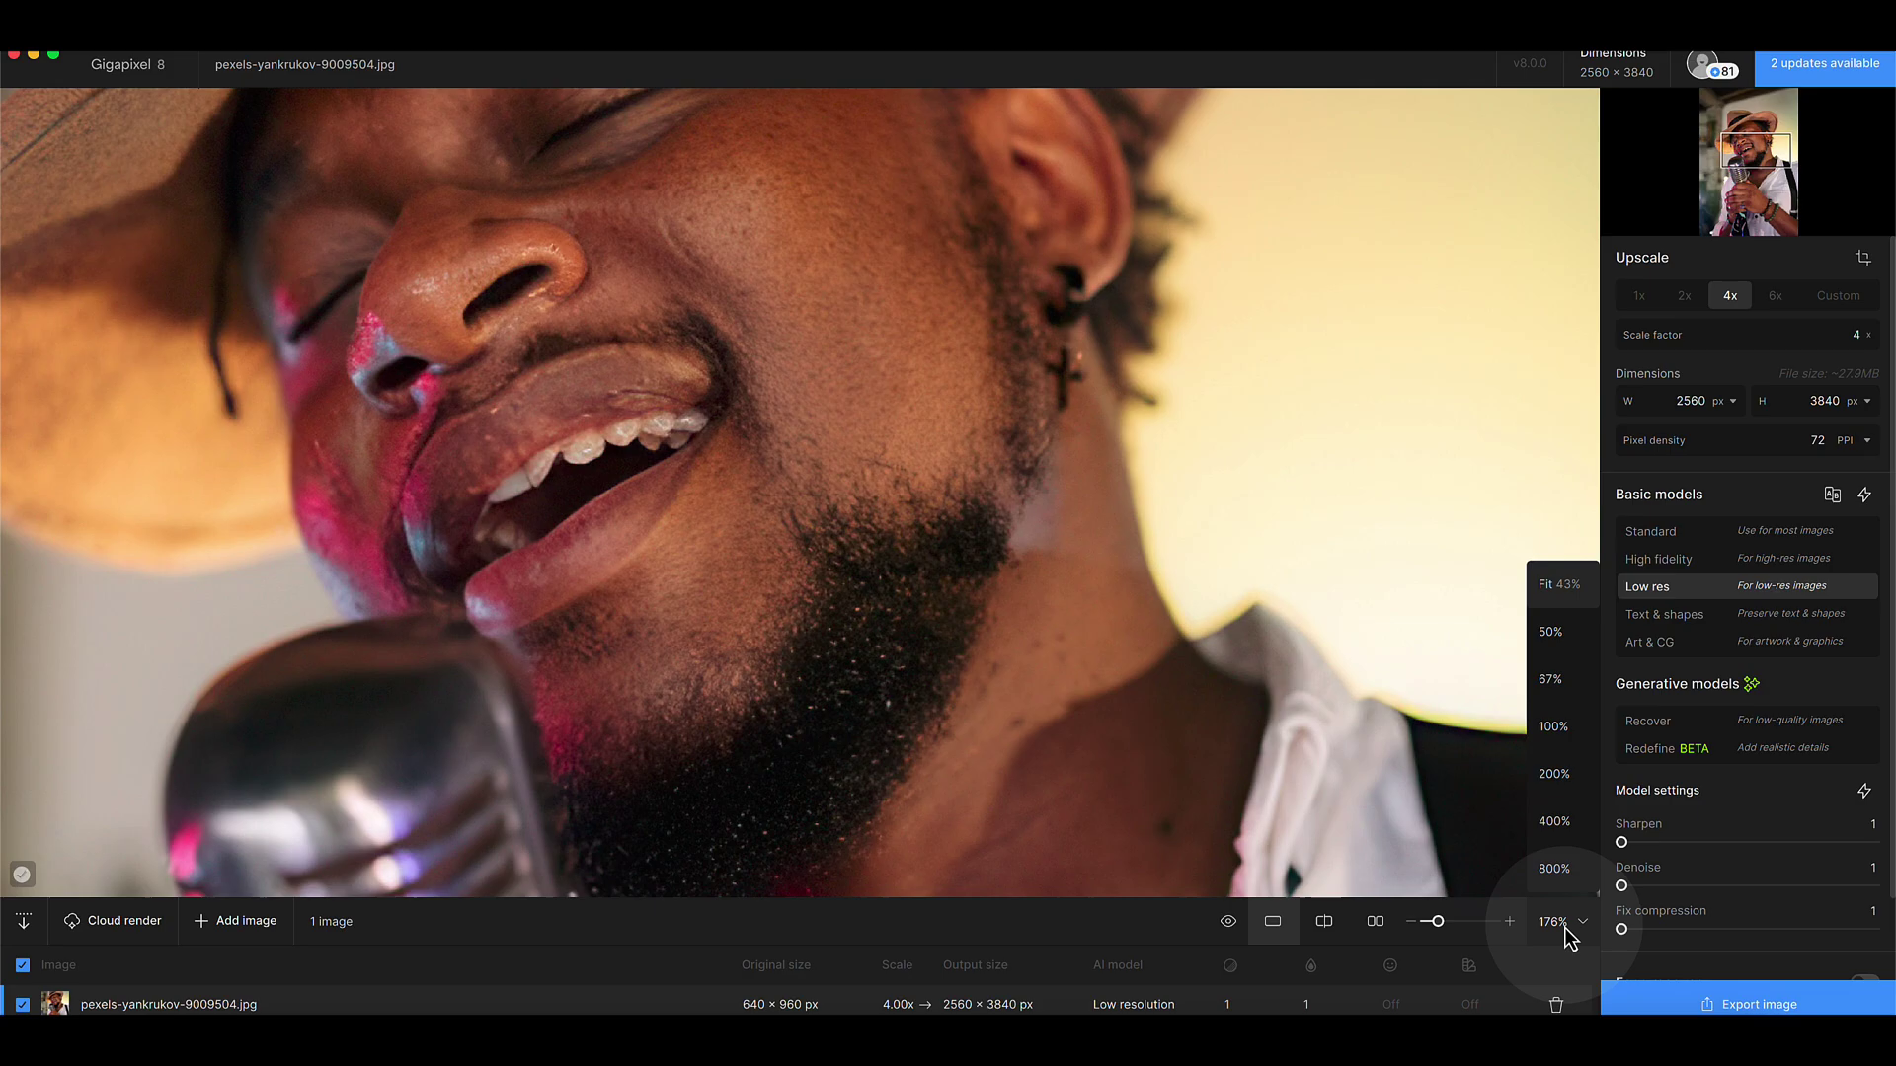
pyautogui.click(1554, 726)
pyautogui.moveTo(905, 360); pyautogui.dragTo(889, 428)
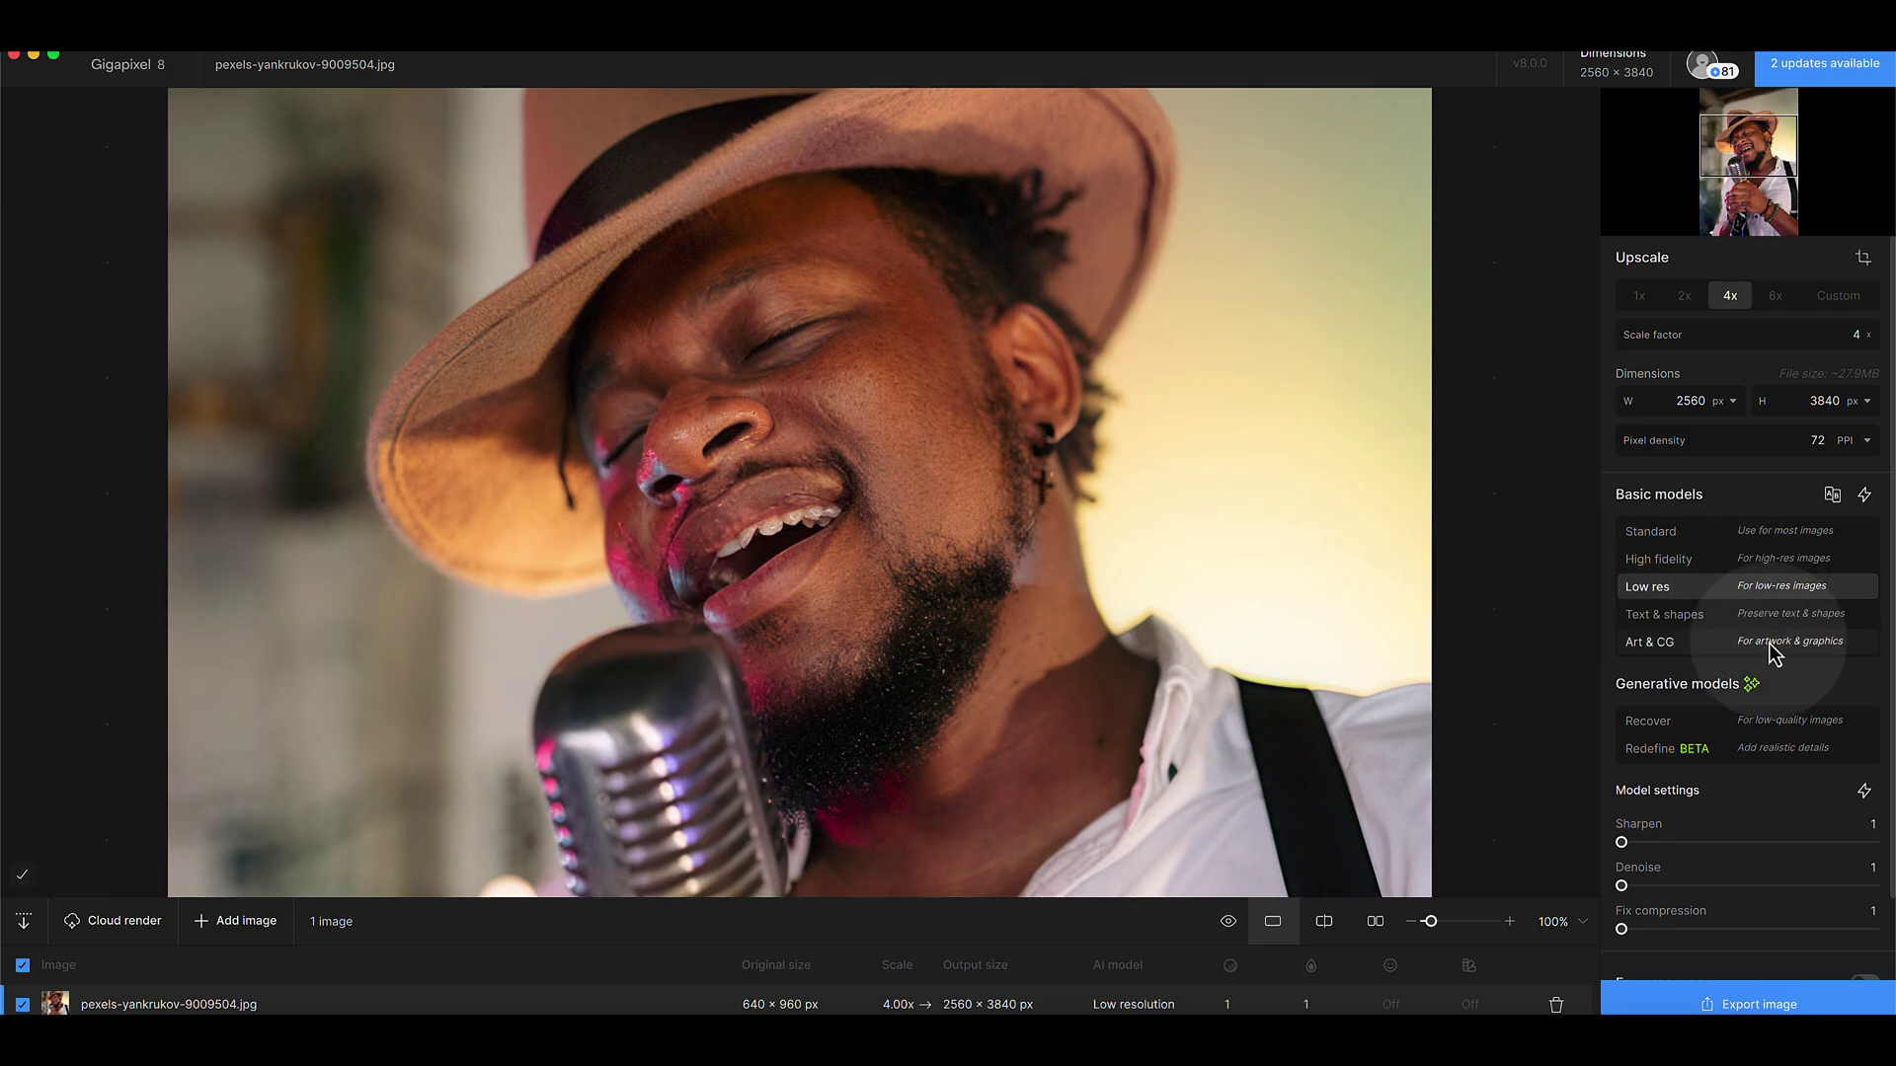
# Step: Enable face recovery for the photo and bring its version, mode and strength options into view
pyautogui.scroll(-2, 1791, 662)
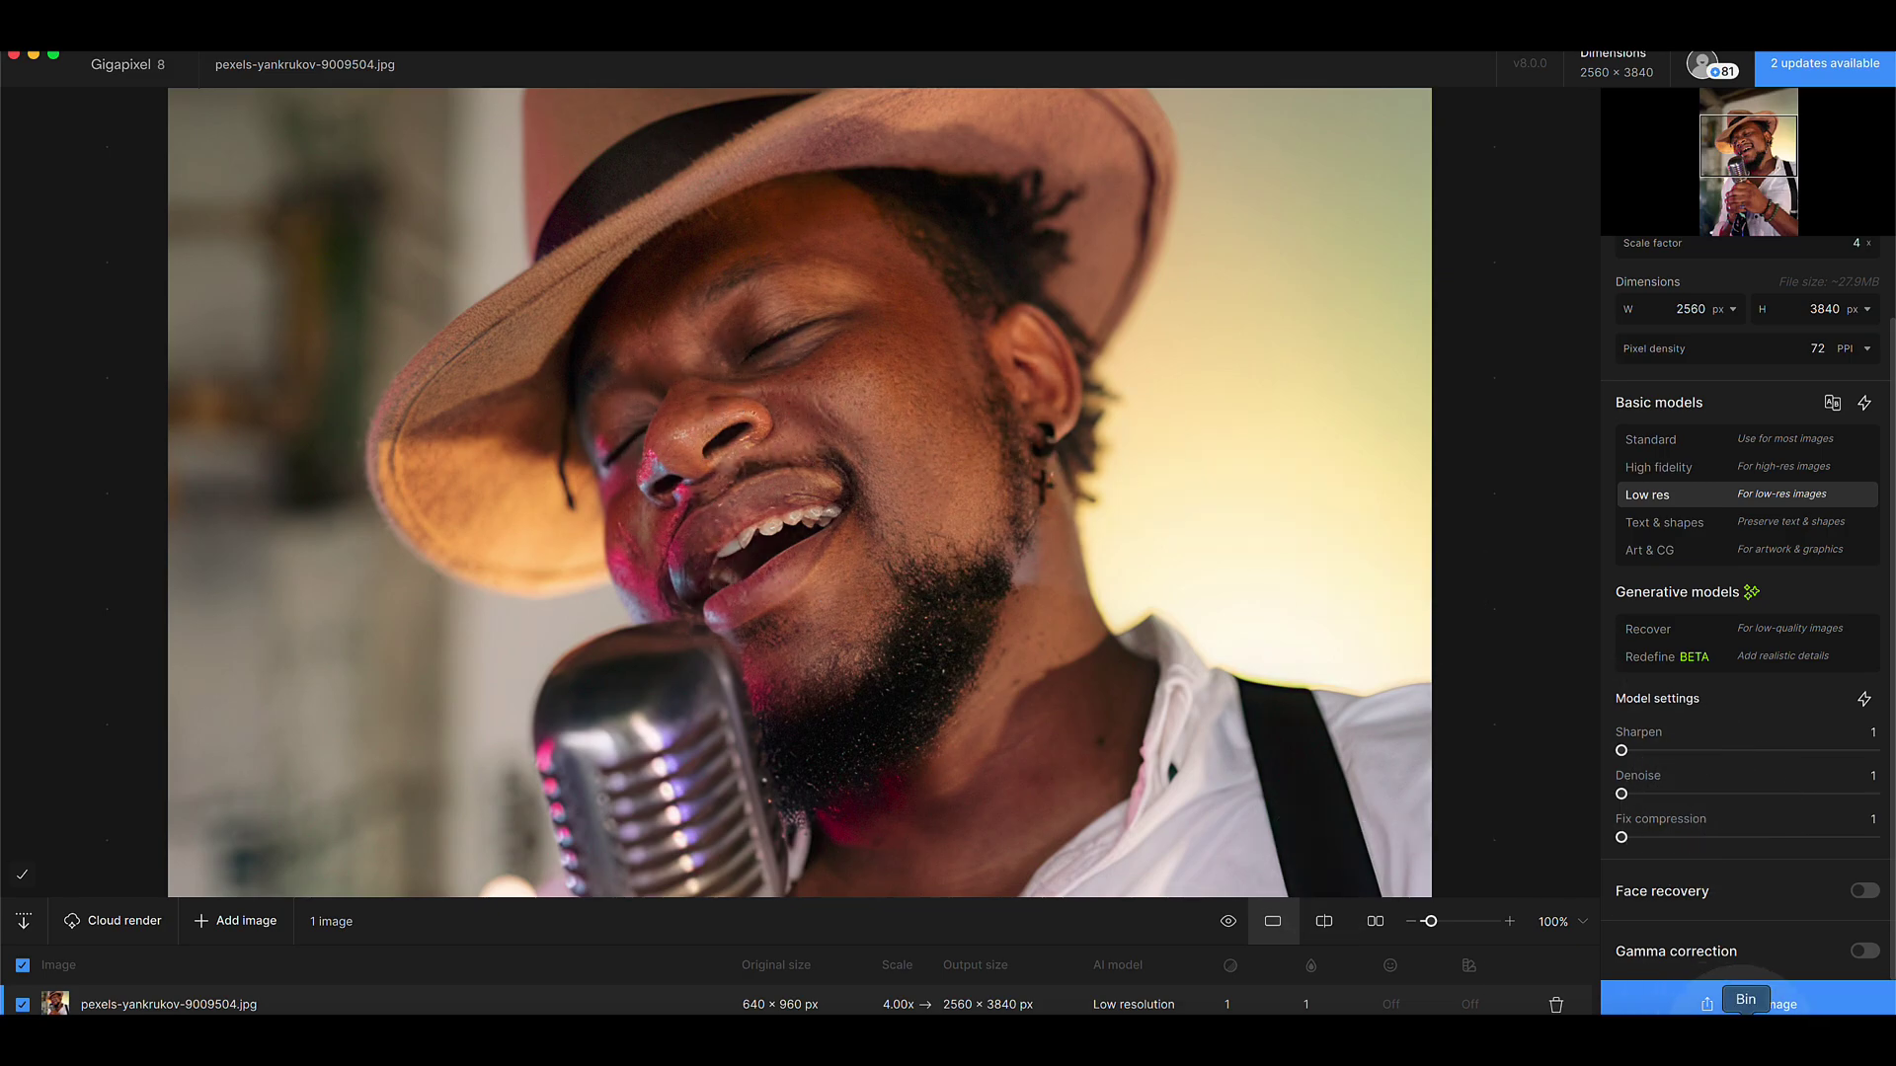
pyautogui.moveTo(1651, 900)
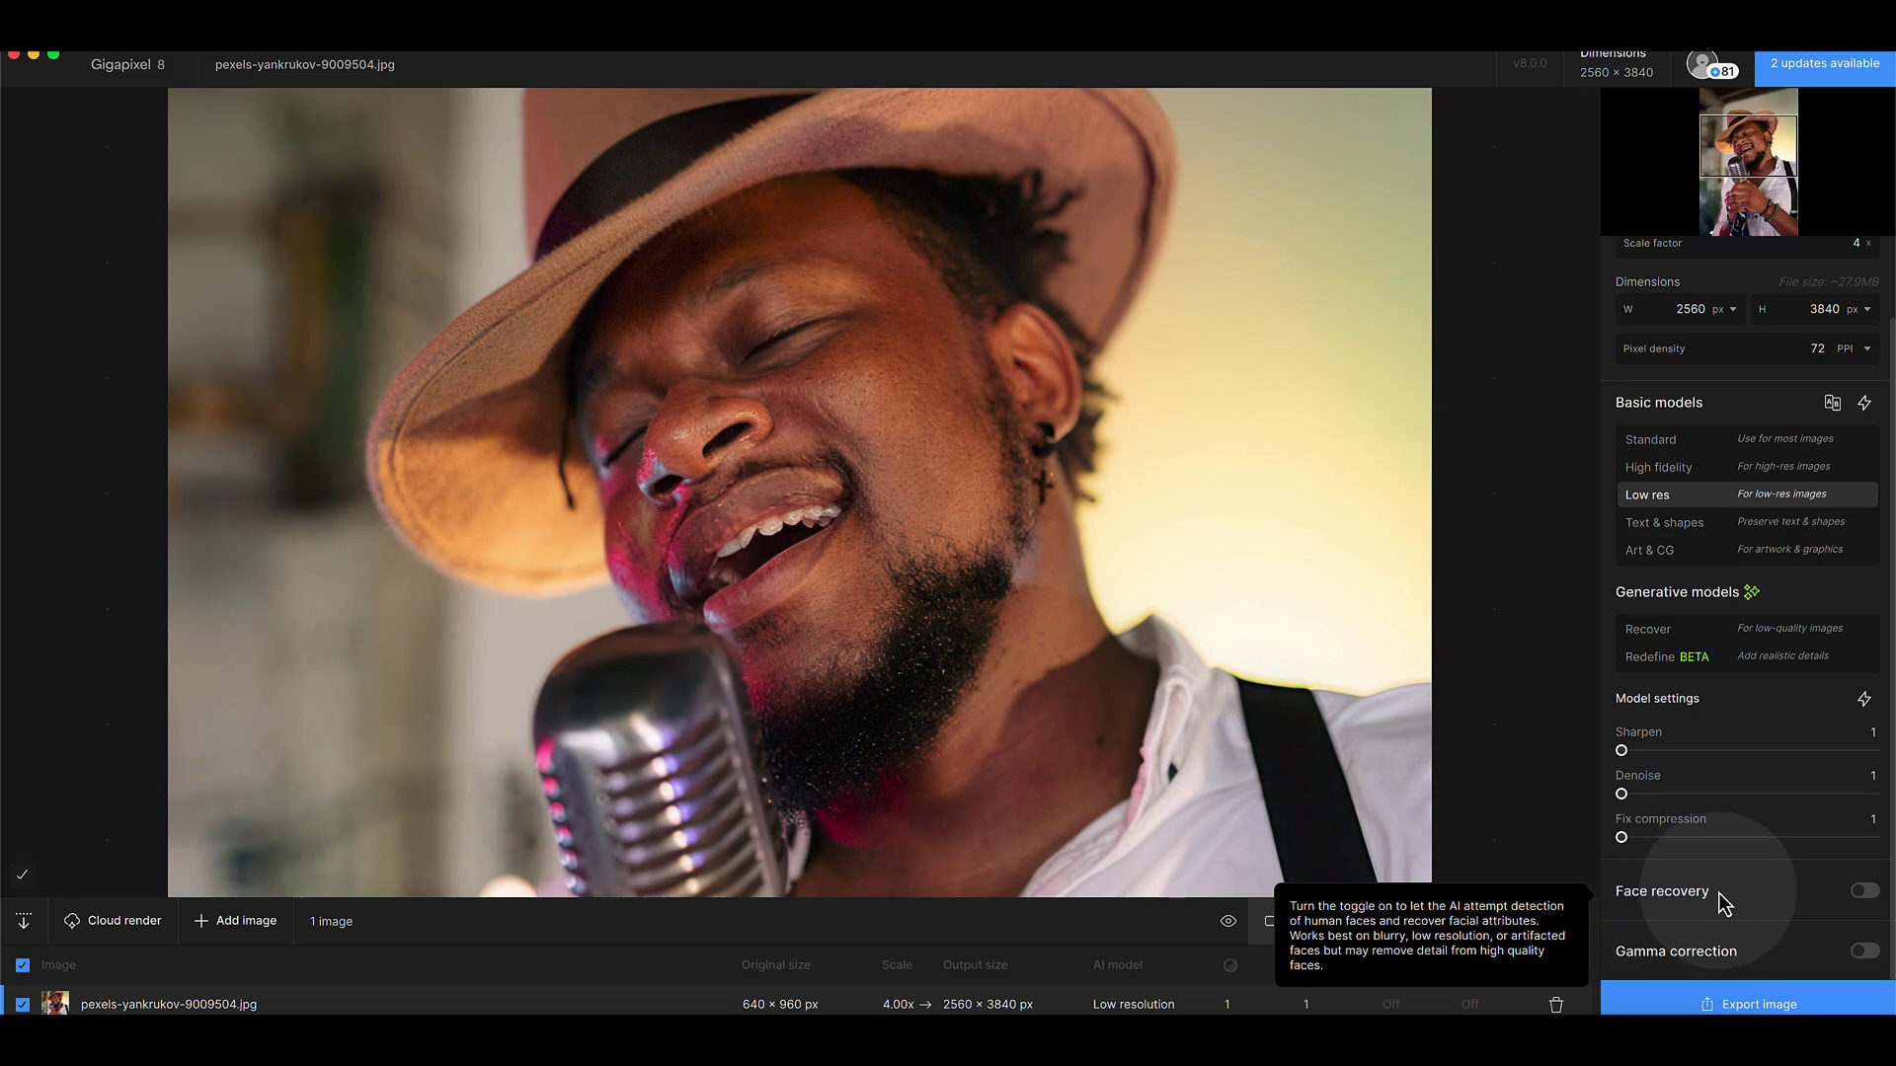
pyautogui.click(1864, 893)
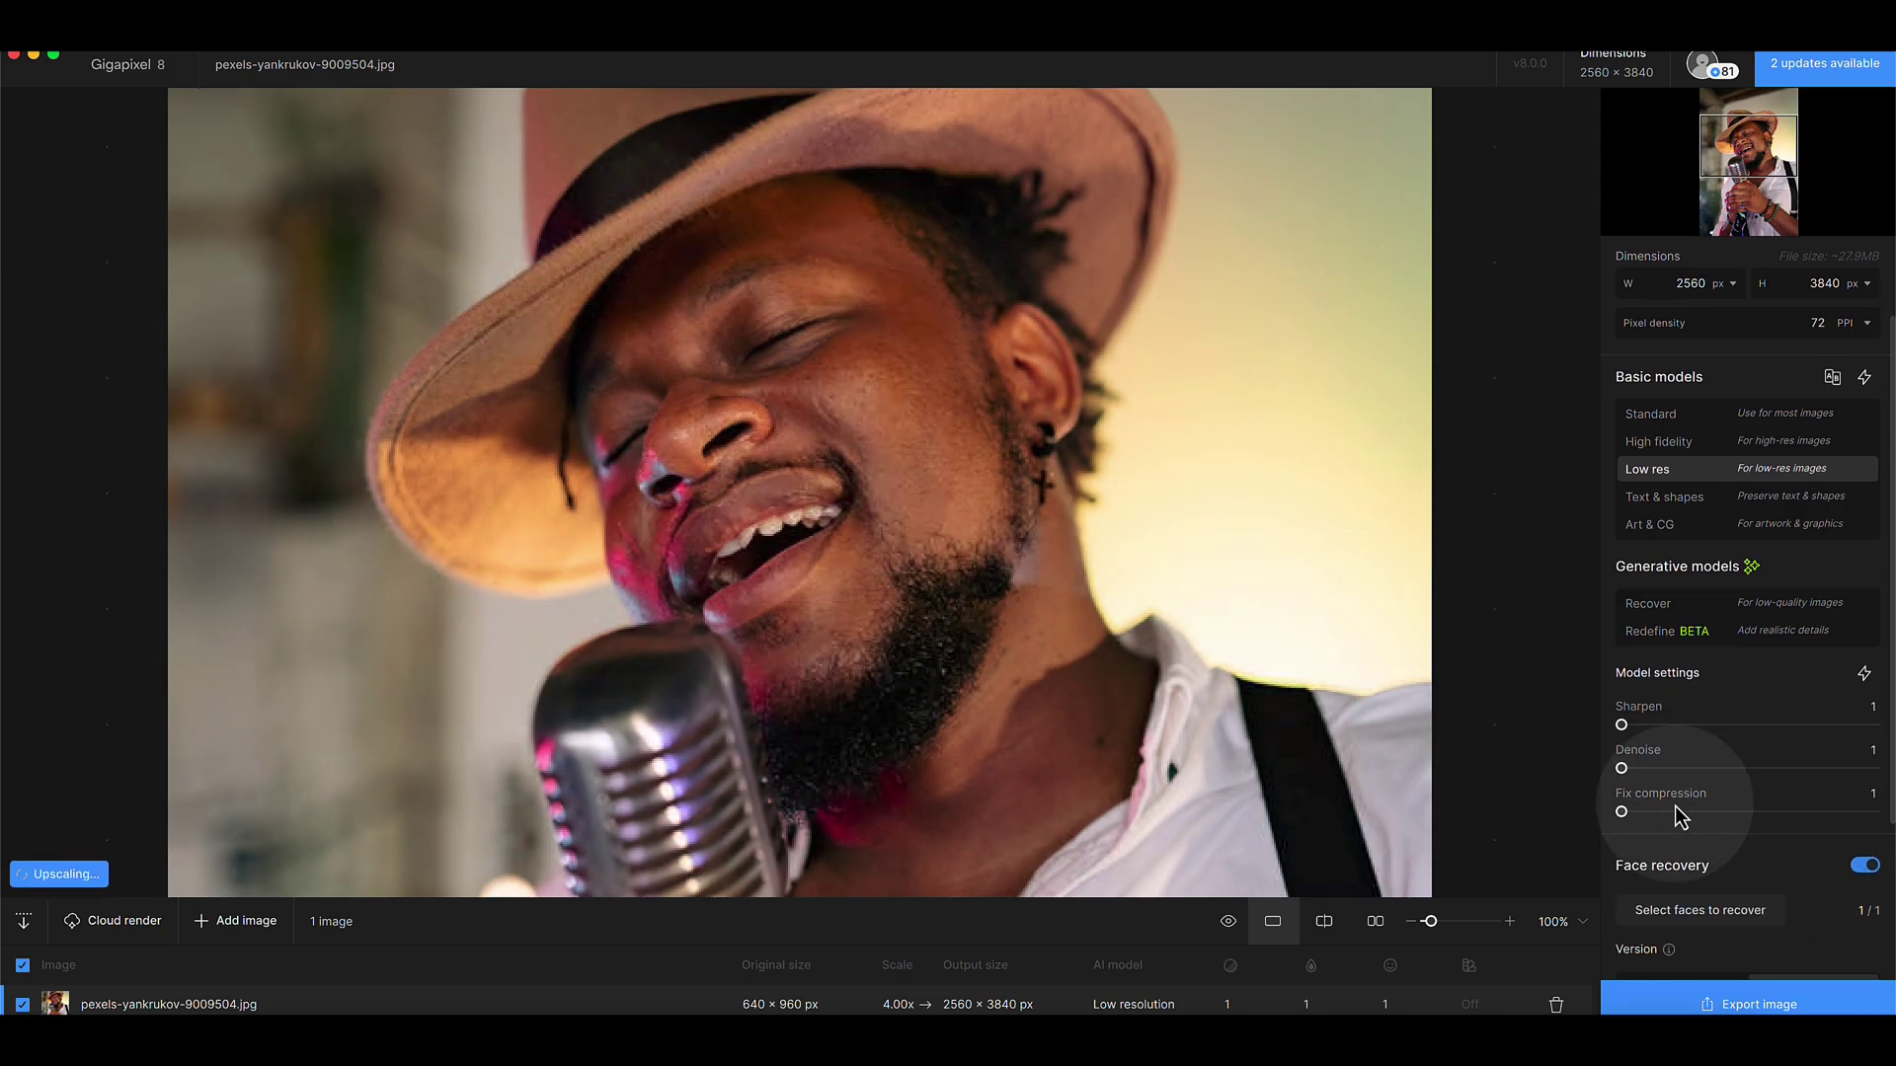
pyautogui.scroll(-3, 1675, 805)
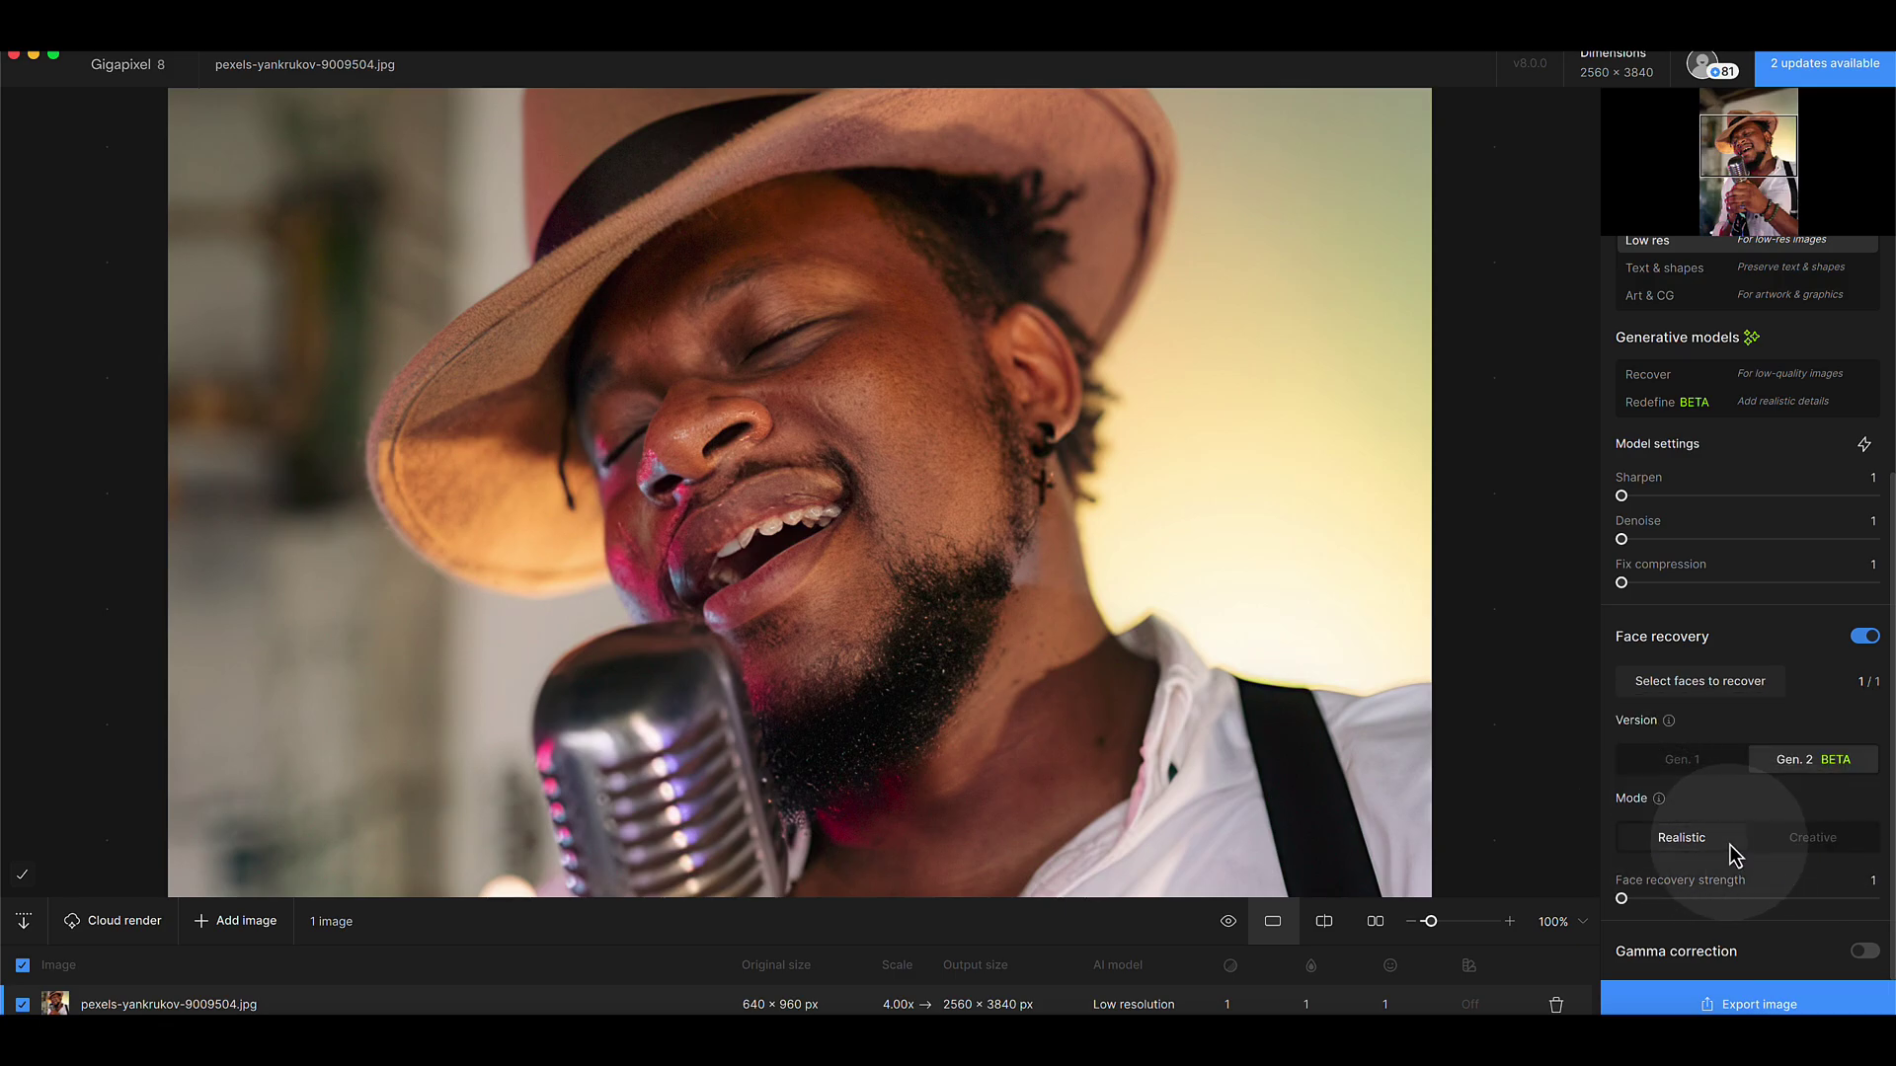
pyautogui.moveTo(1663, 804)
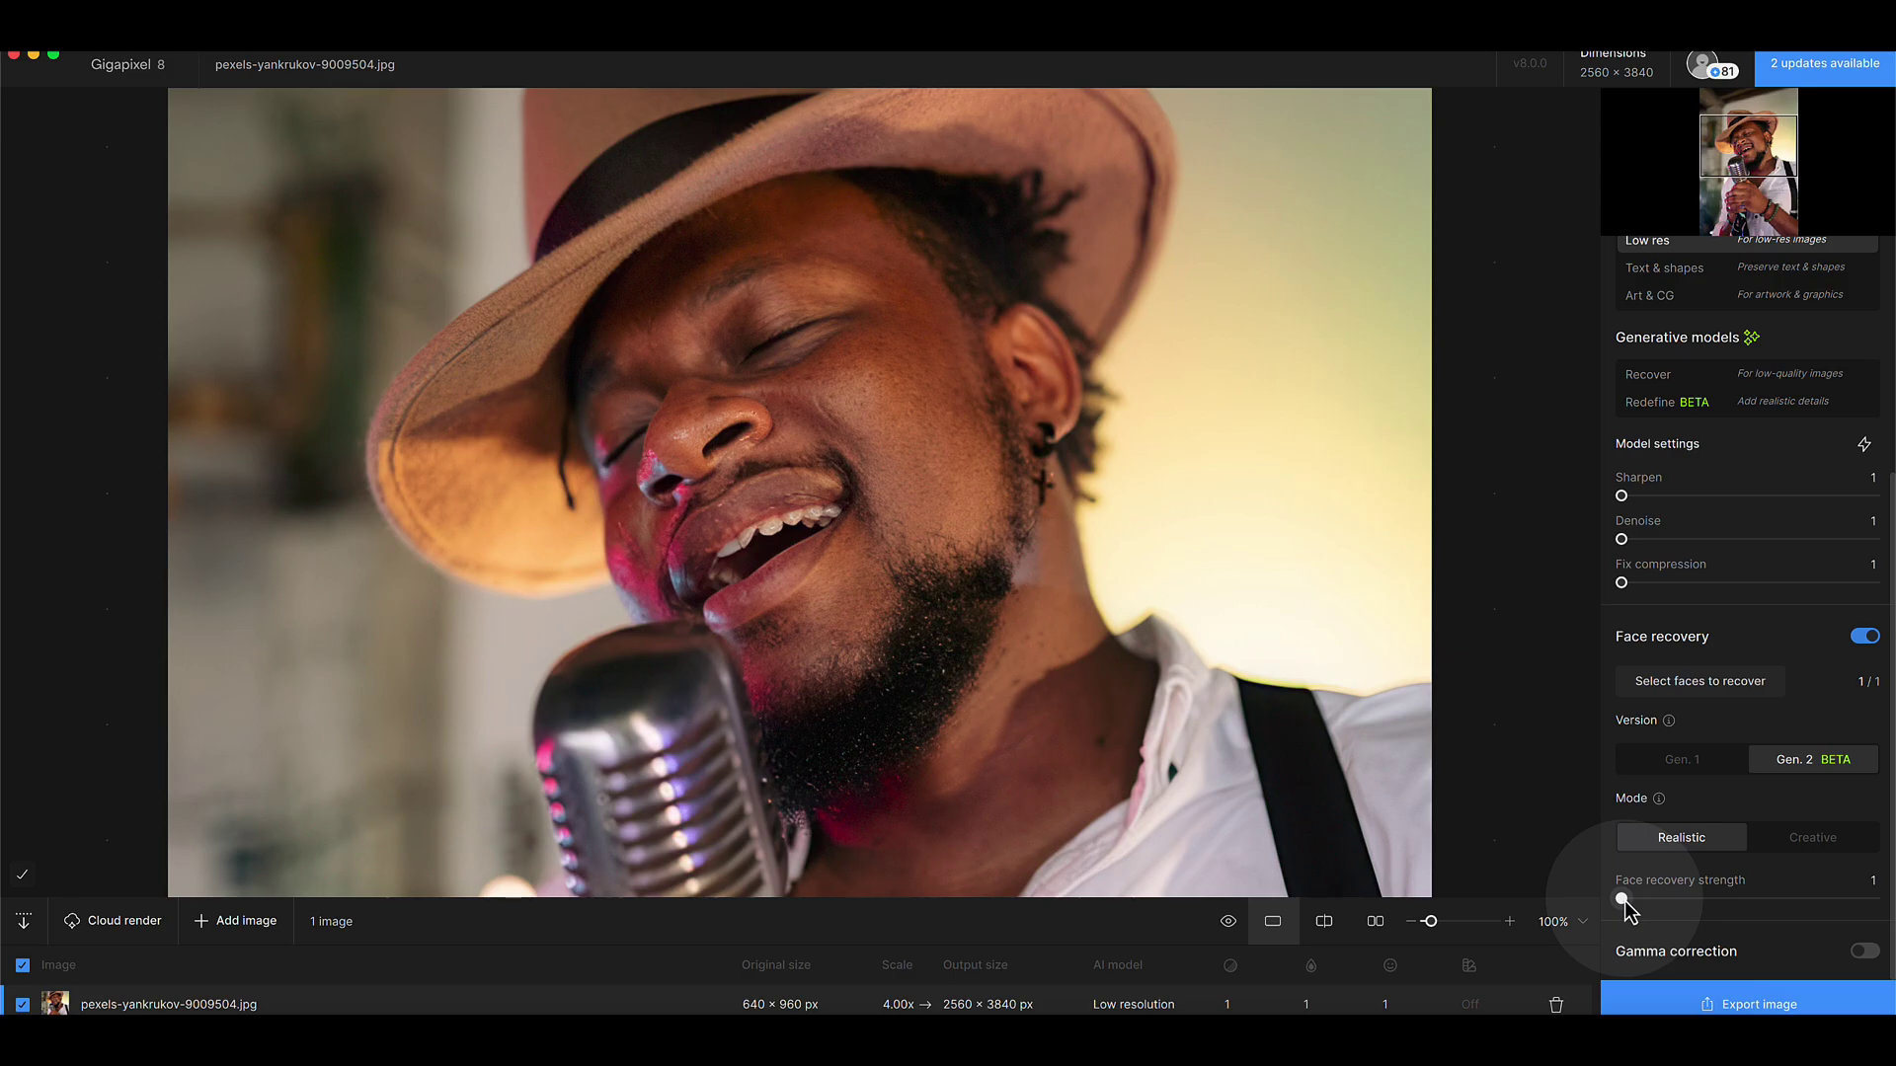
# Step: Try face recovery at strength 100, switching it off and on again to compare the effect on the face
pyautogui.moveTo(1625, 901); pyautogui.dragTo(1873, 898)
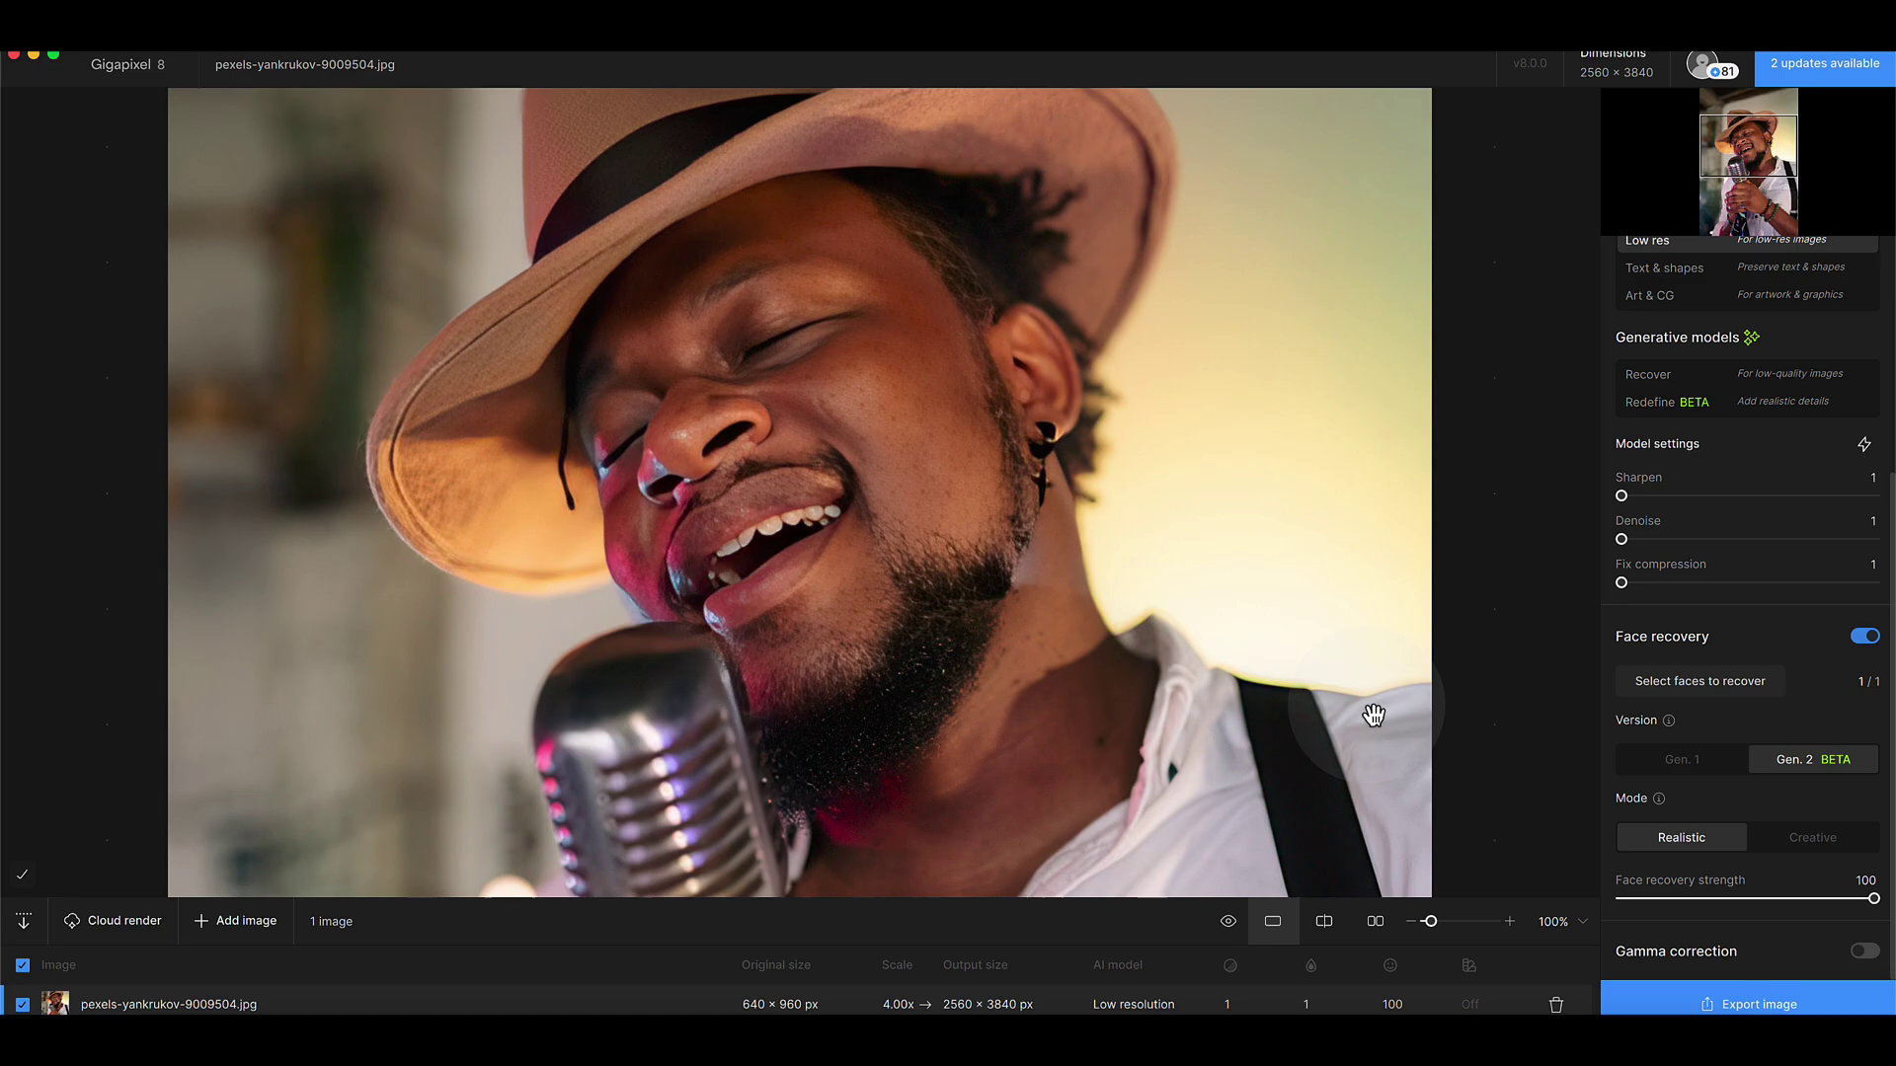
pyautogui.click(1866, 637)
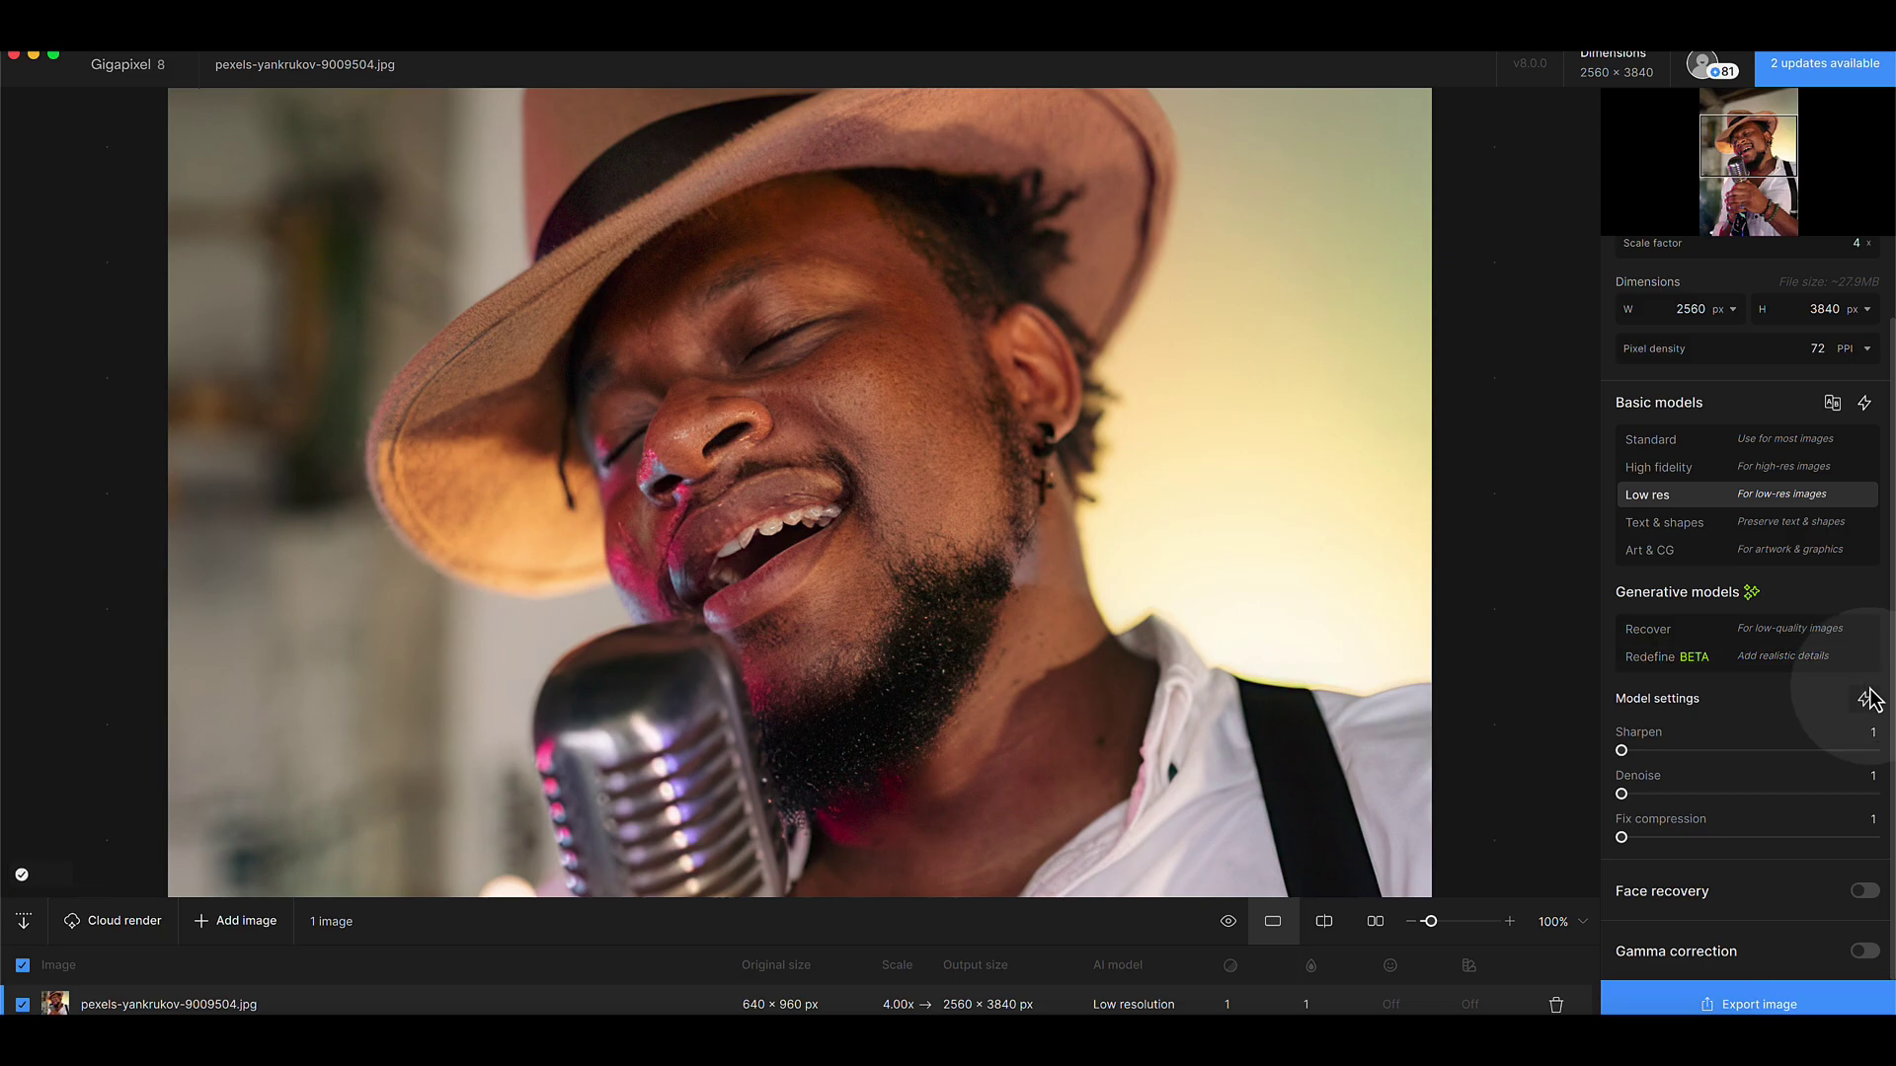
pyautogui.click(1864, 894)
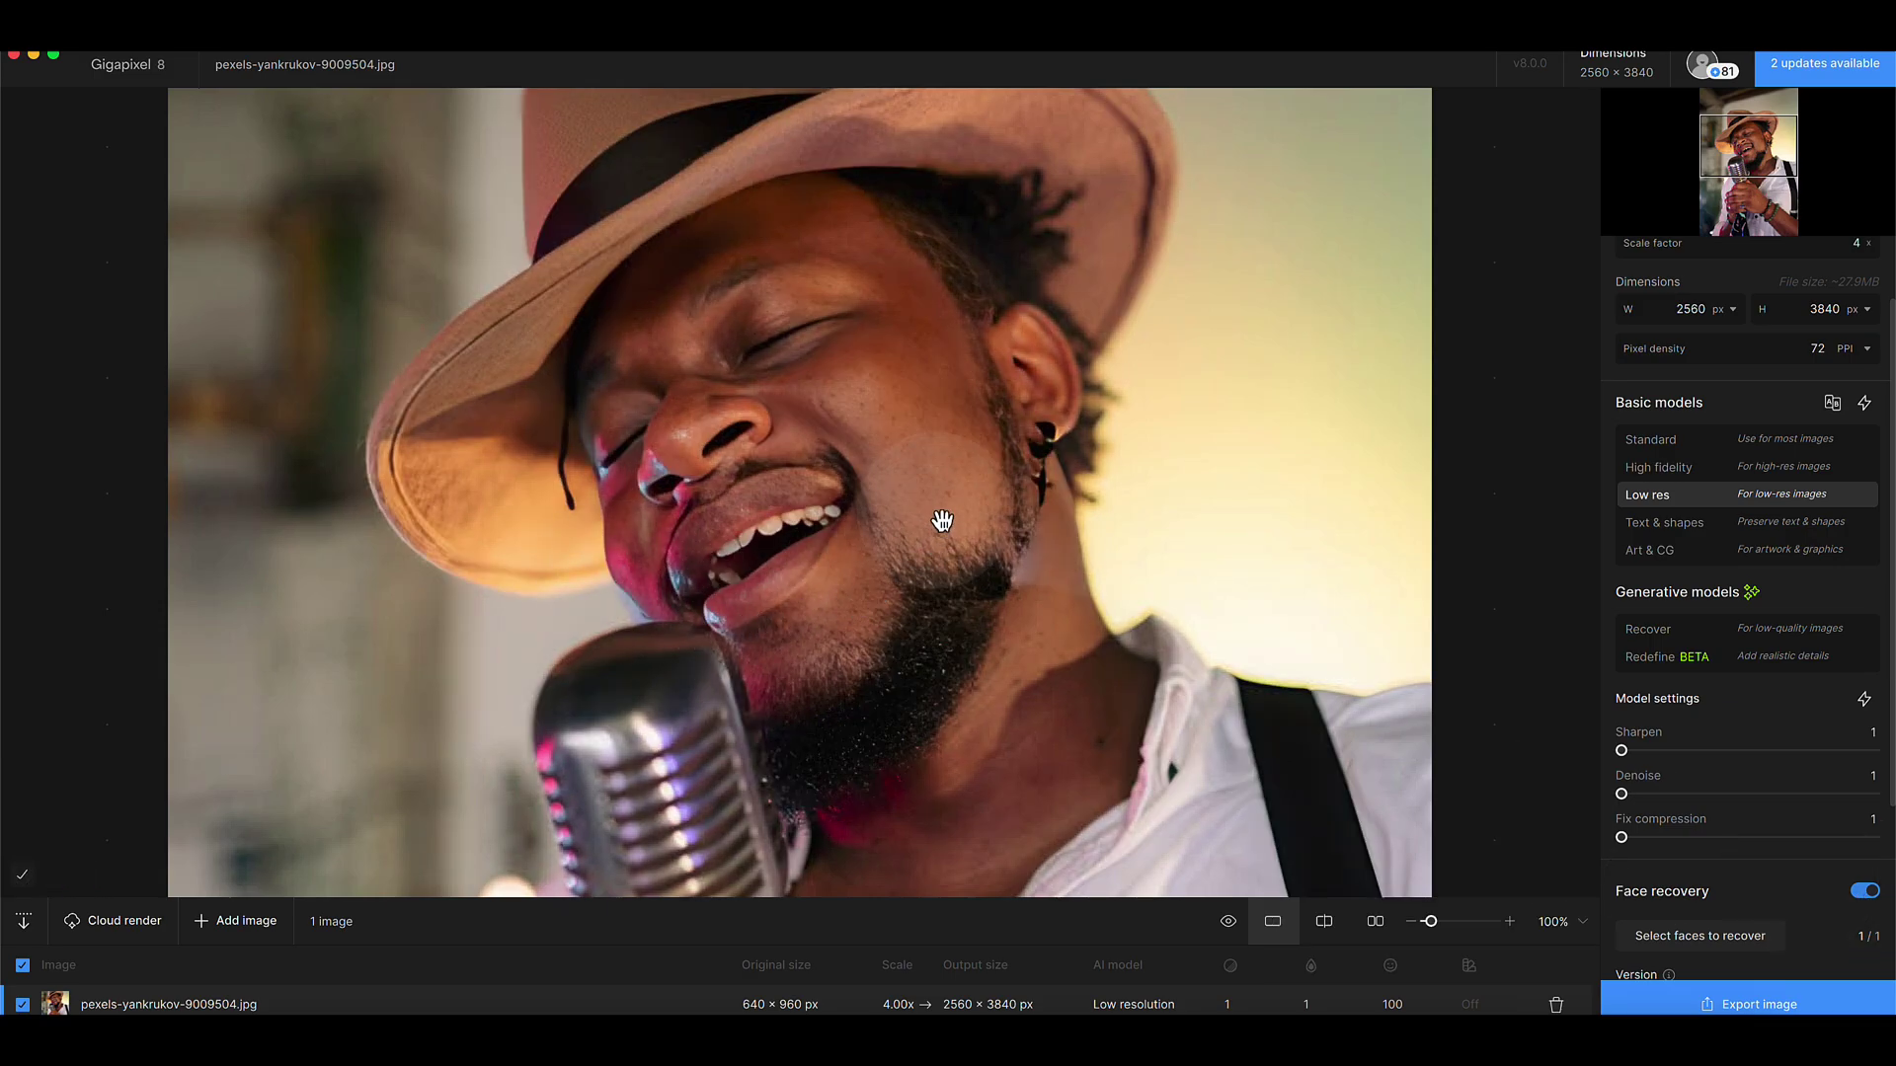
# Step: Set the face recovery strength to 37
pyautogui.scroll(-3, 1713, 847)
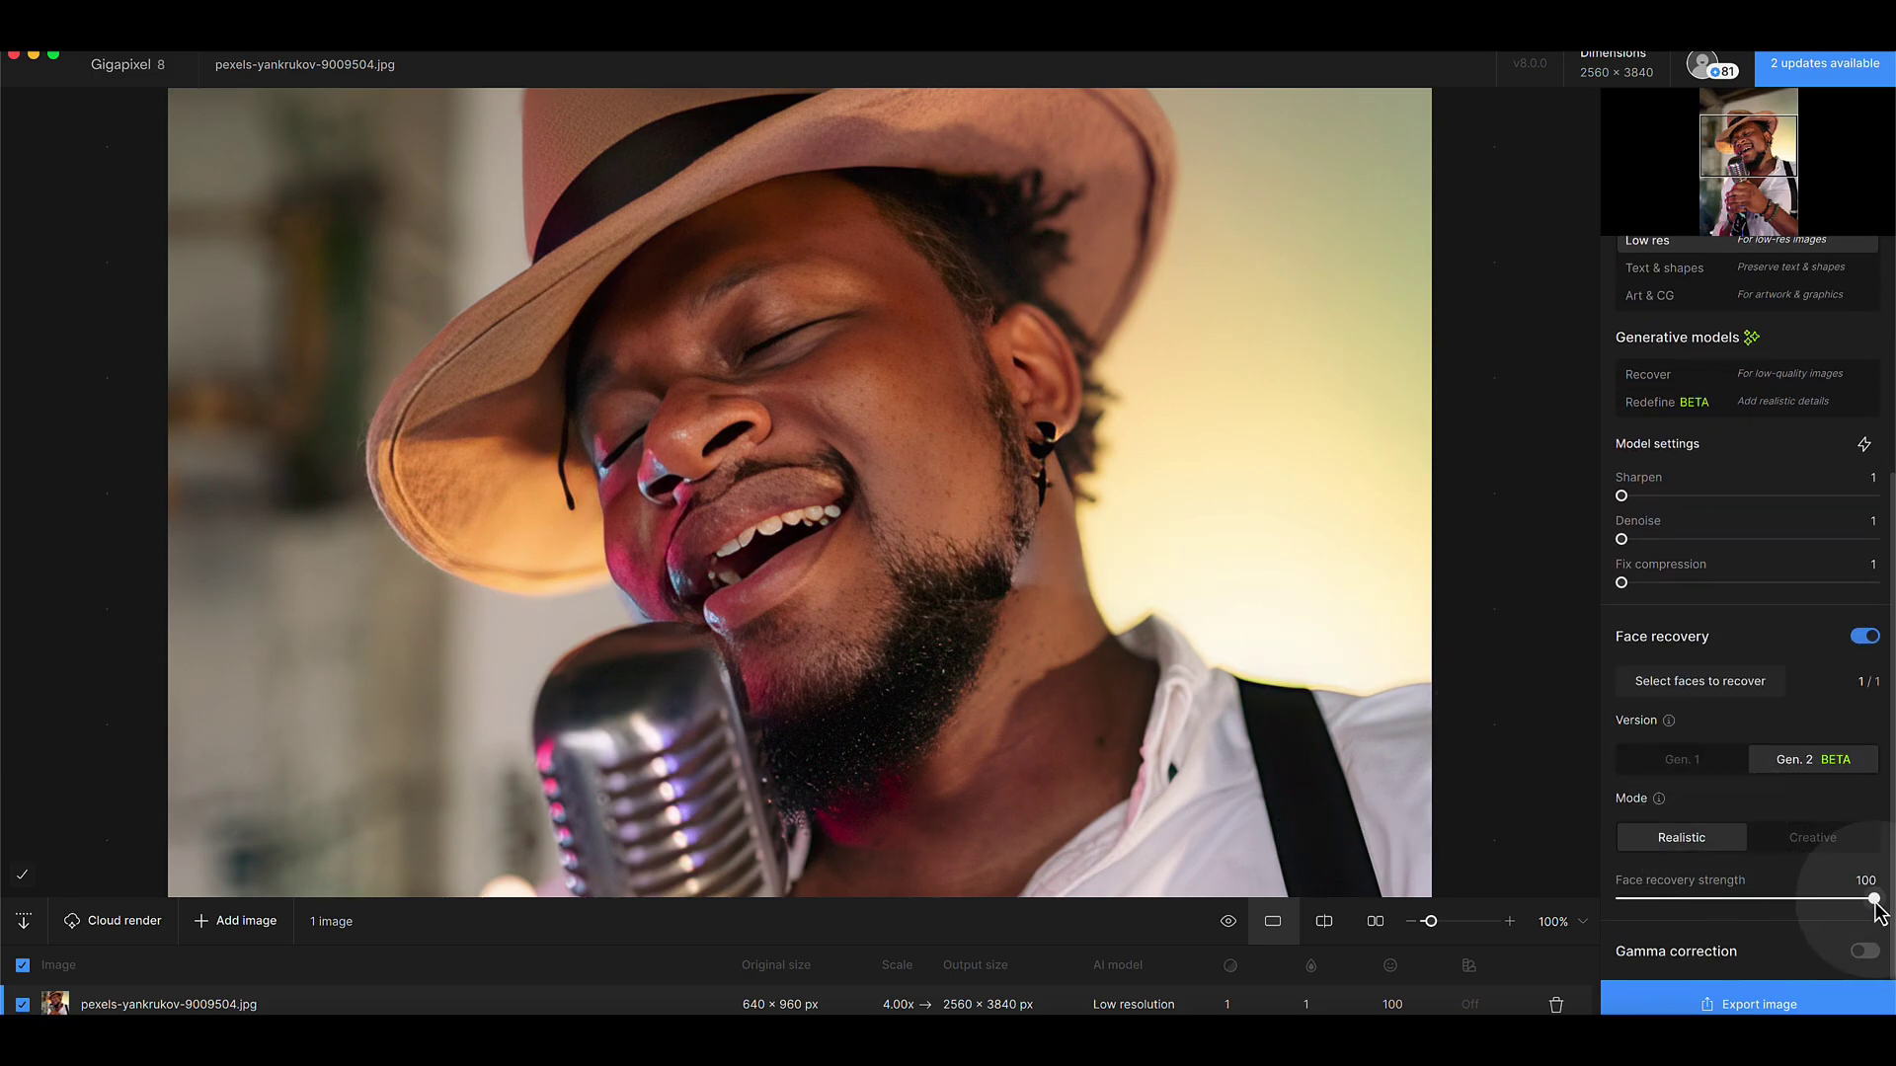
pyautogui.moveTo(1874, 902); pyautogui.dragTo(1714, 900)
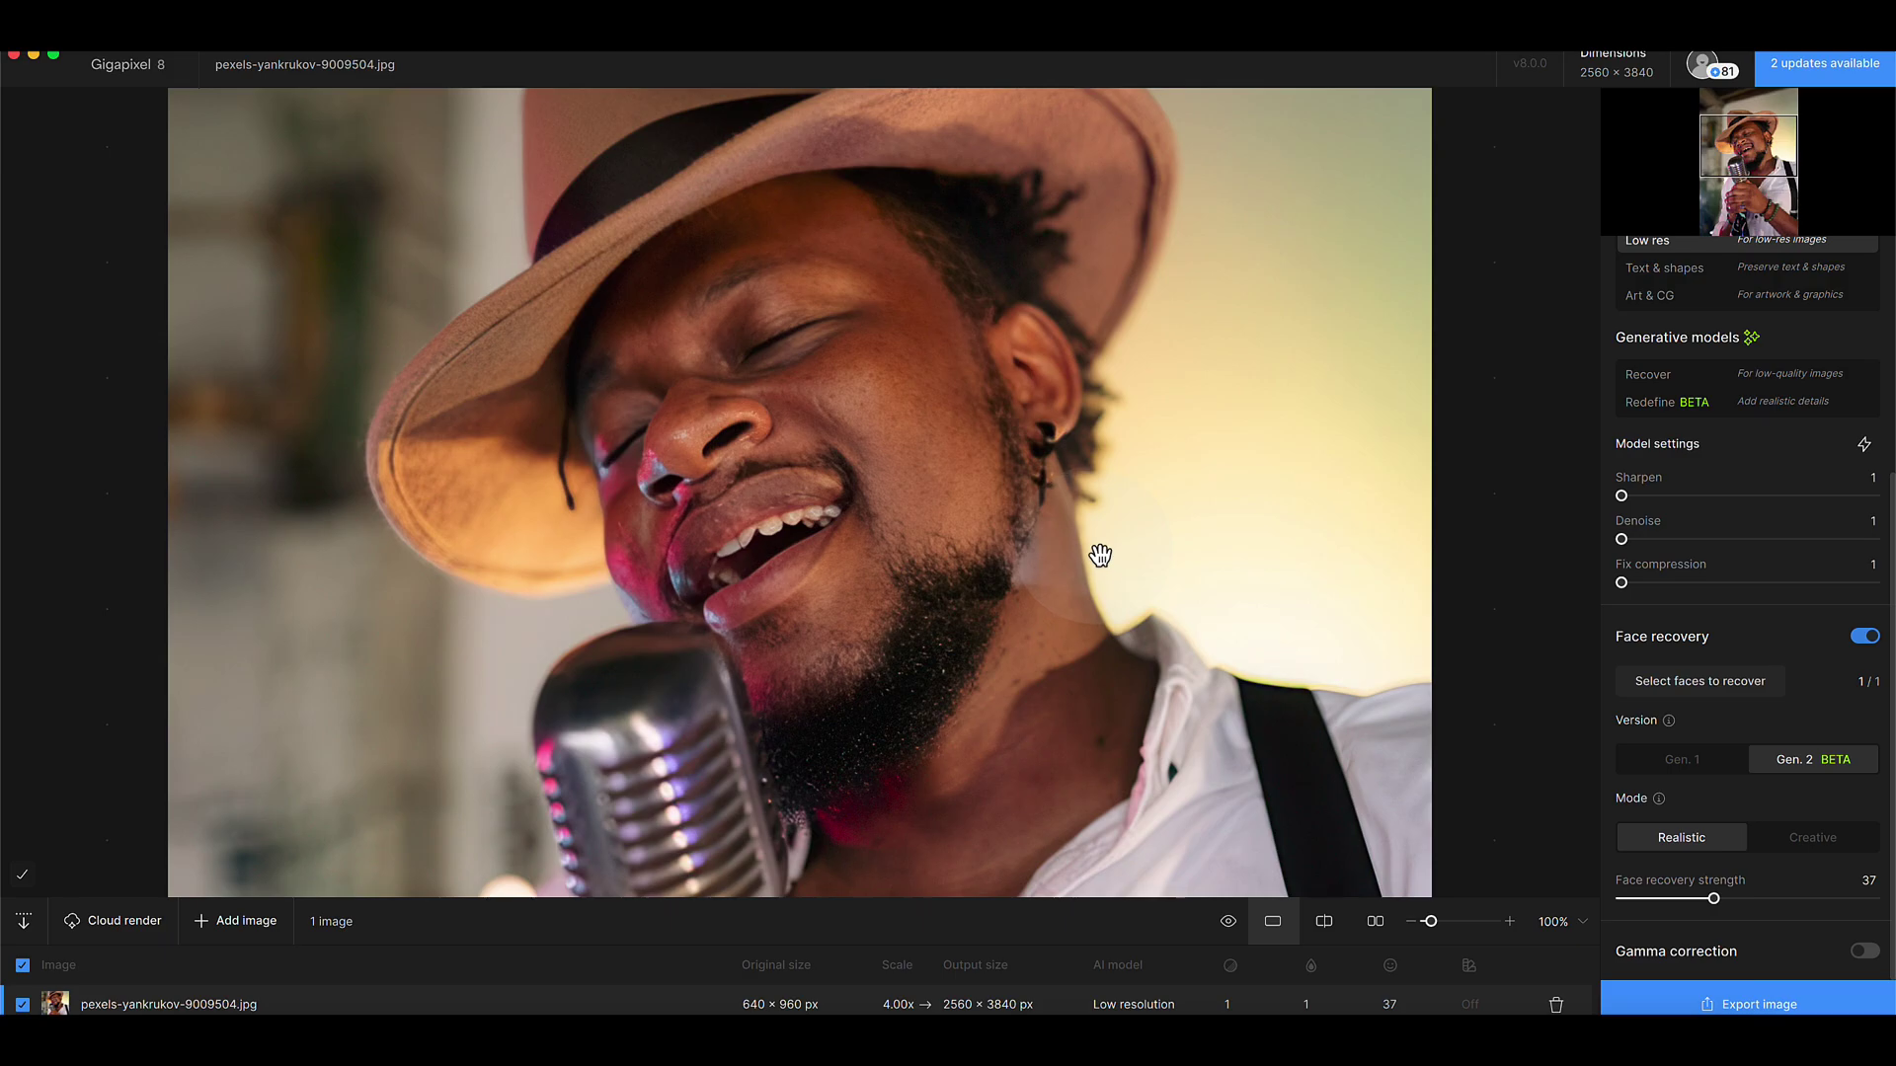
# Step: Compare the original with the upscaled face in single, split and side-by-side views, and return to the single view
pyautogui.click(1100, 555)
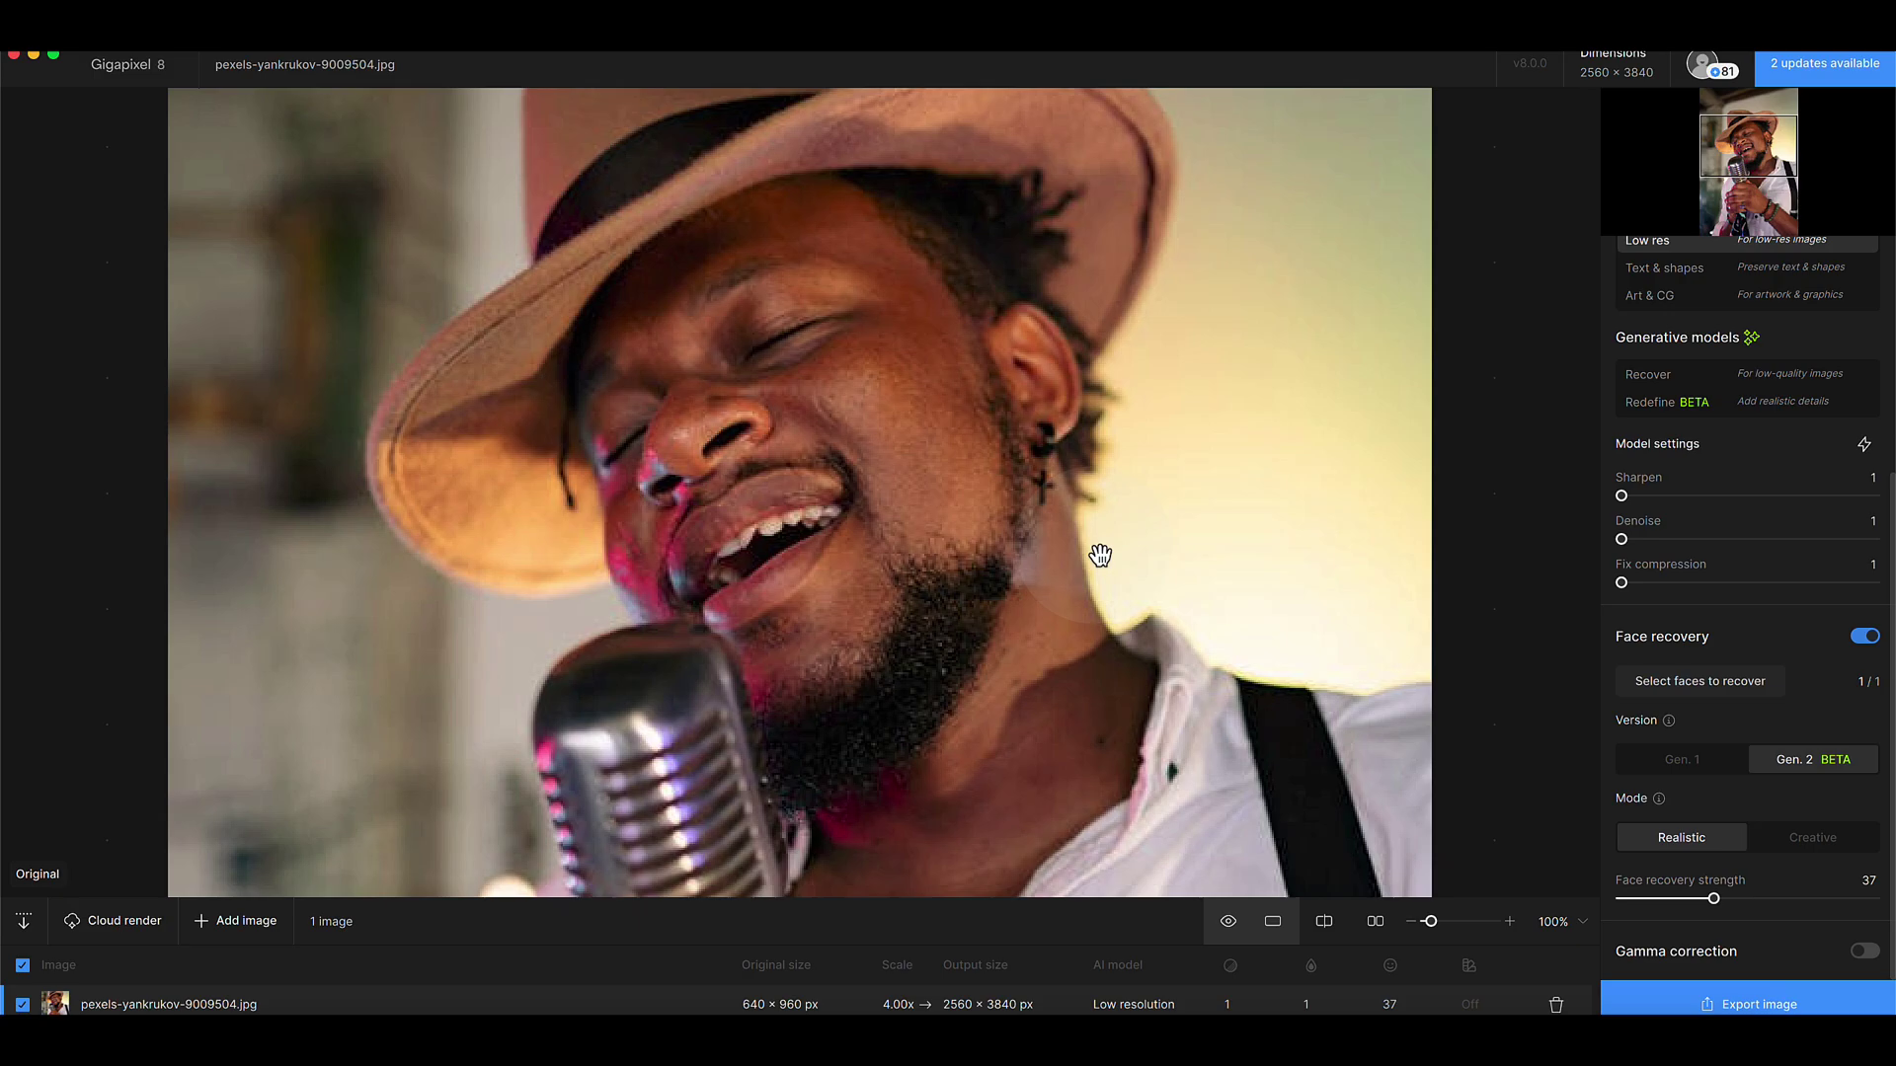
pyautogui.moveTo(1100, 555); pyautogui.dragTo(1100, 555)
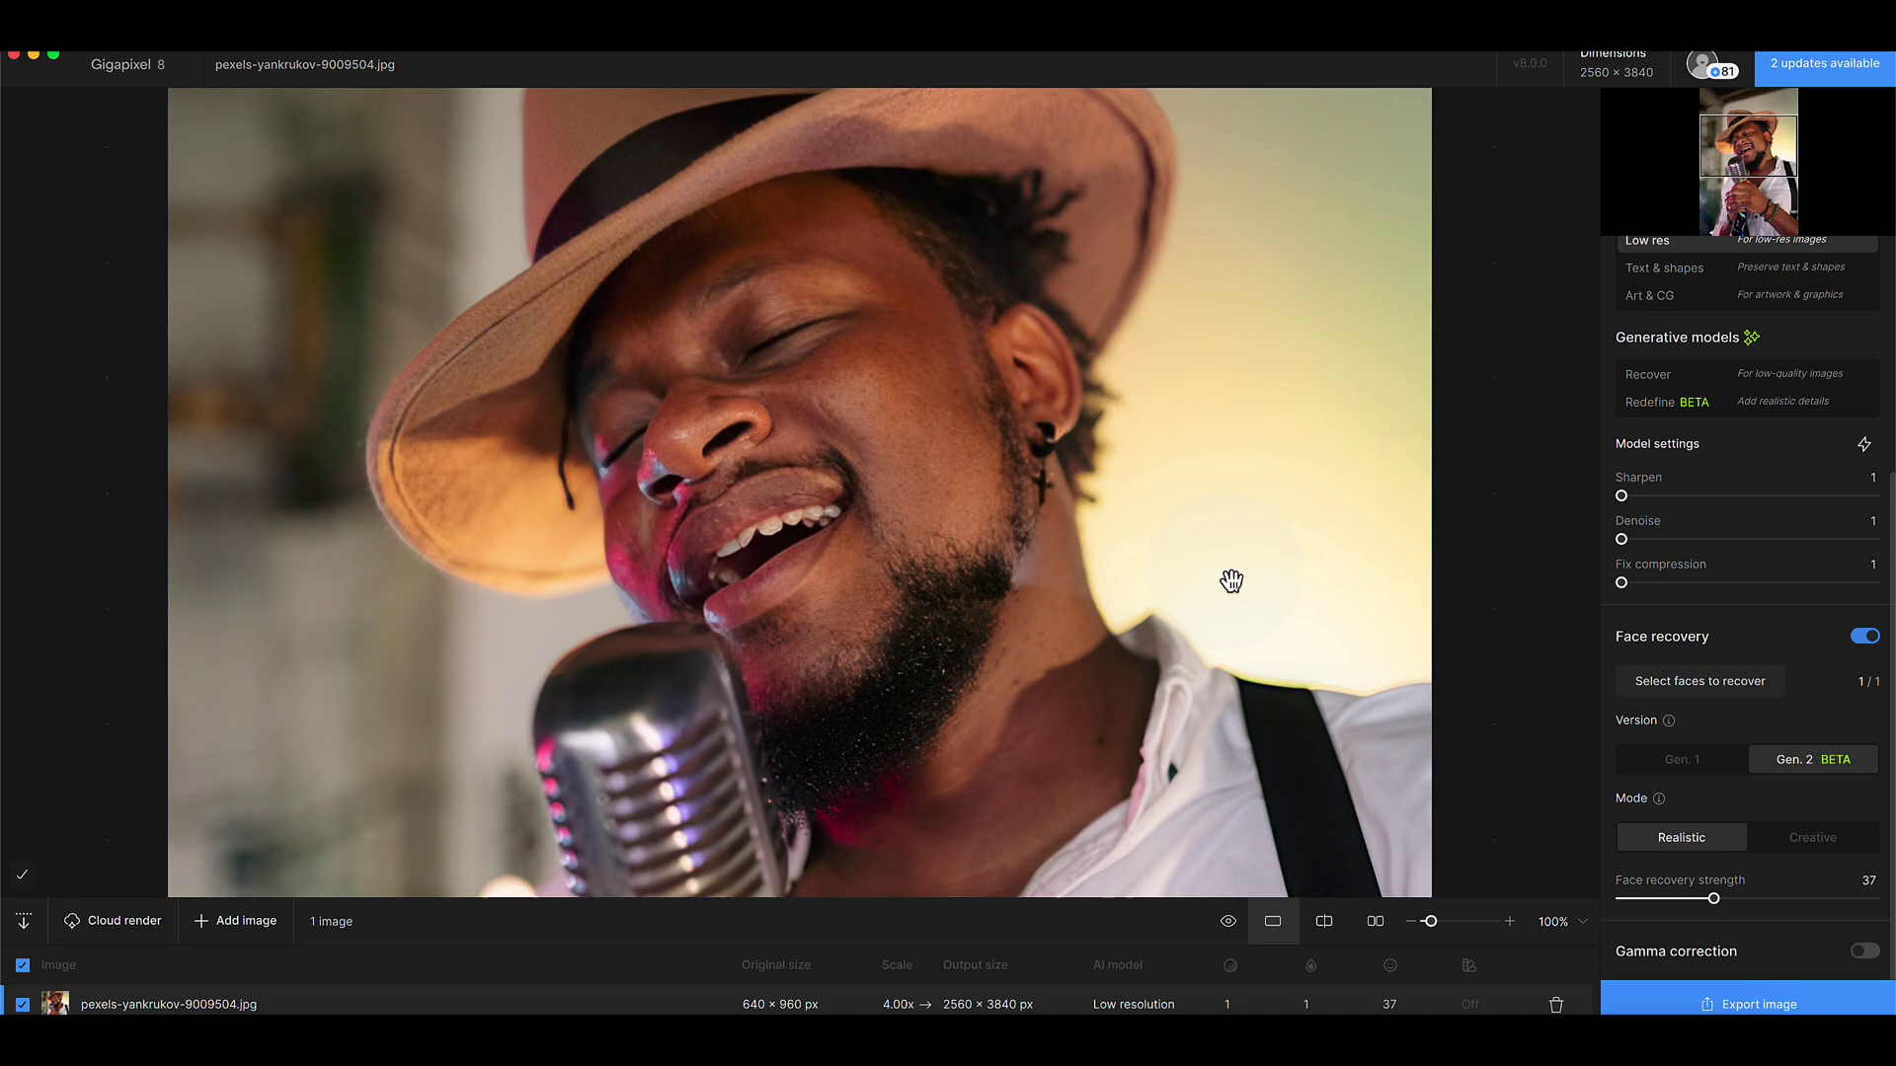
pyautogui.click(1324, 924)
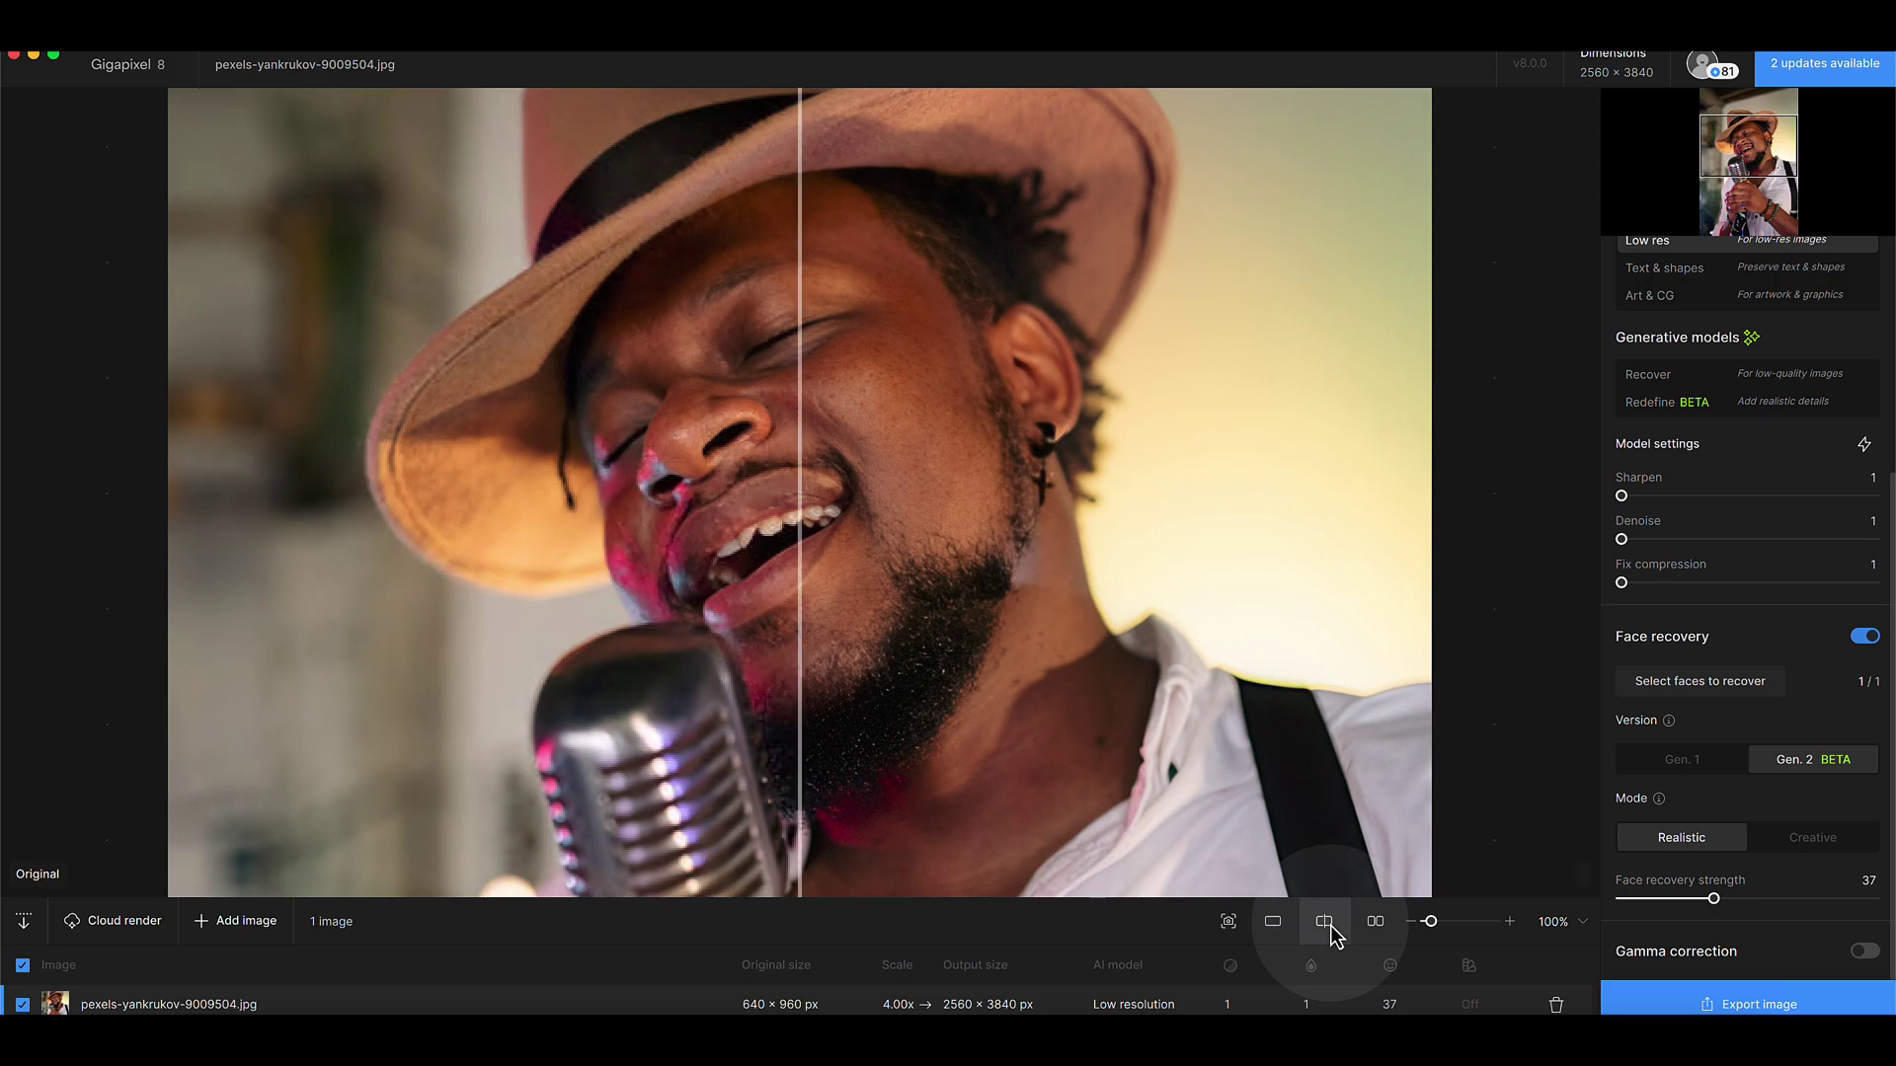
pyautogui.moveTo(805, 582); pyautogui.dragTo(951, 602)
pyautogui.click(1375, 922)
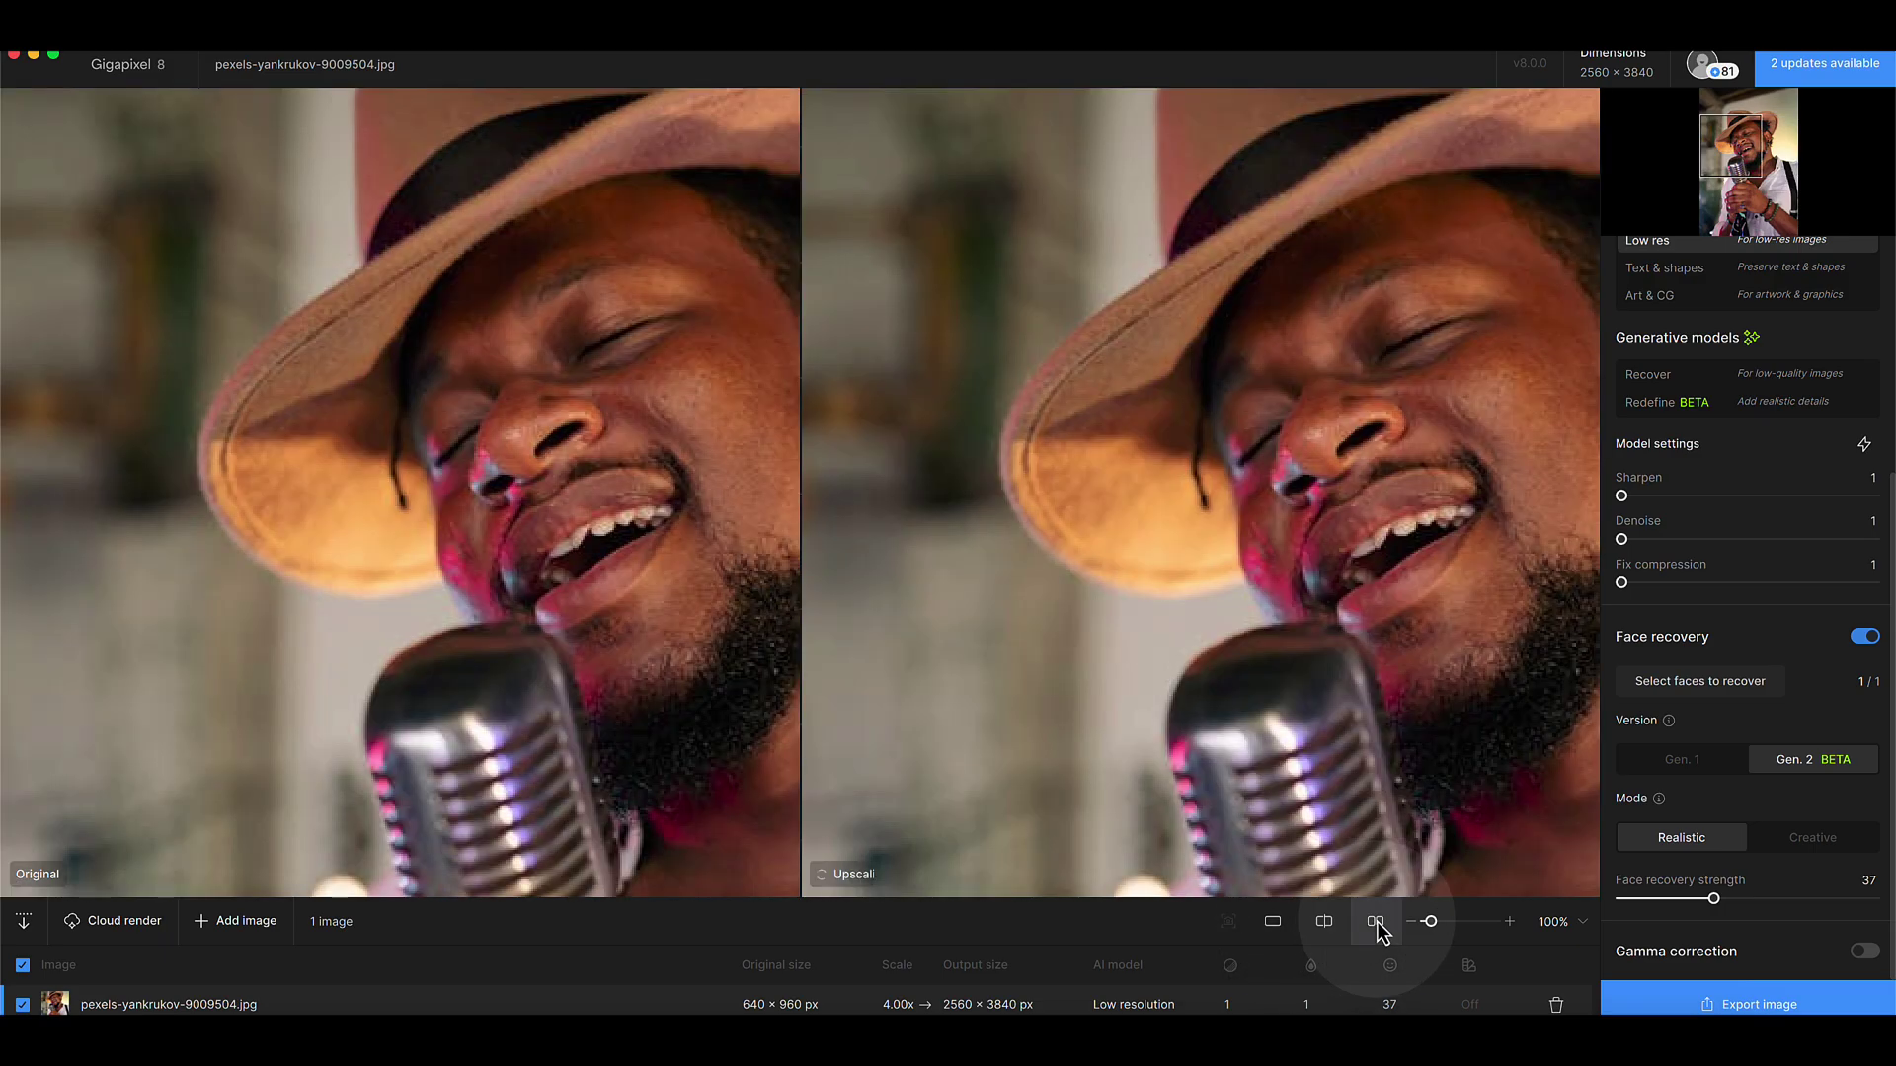
pyautogui.moveTo(618, 472); pyautogui.dragTo(487, 529)
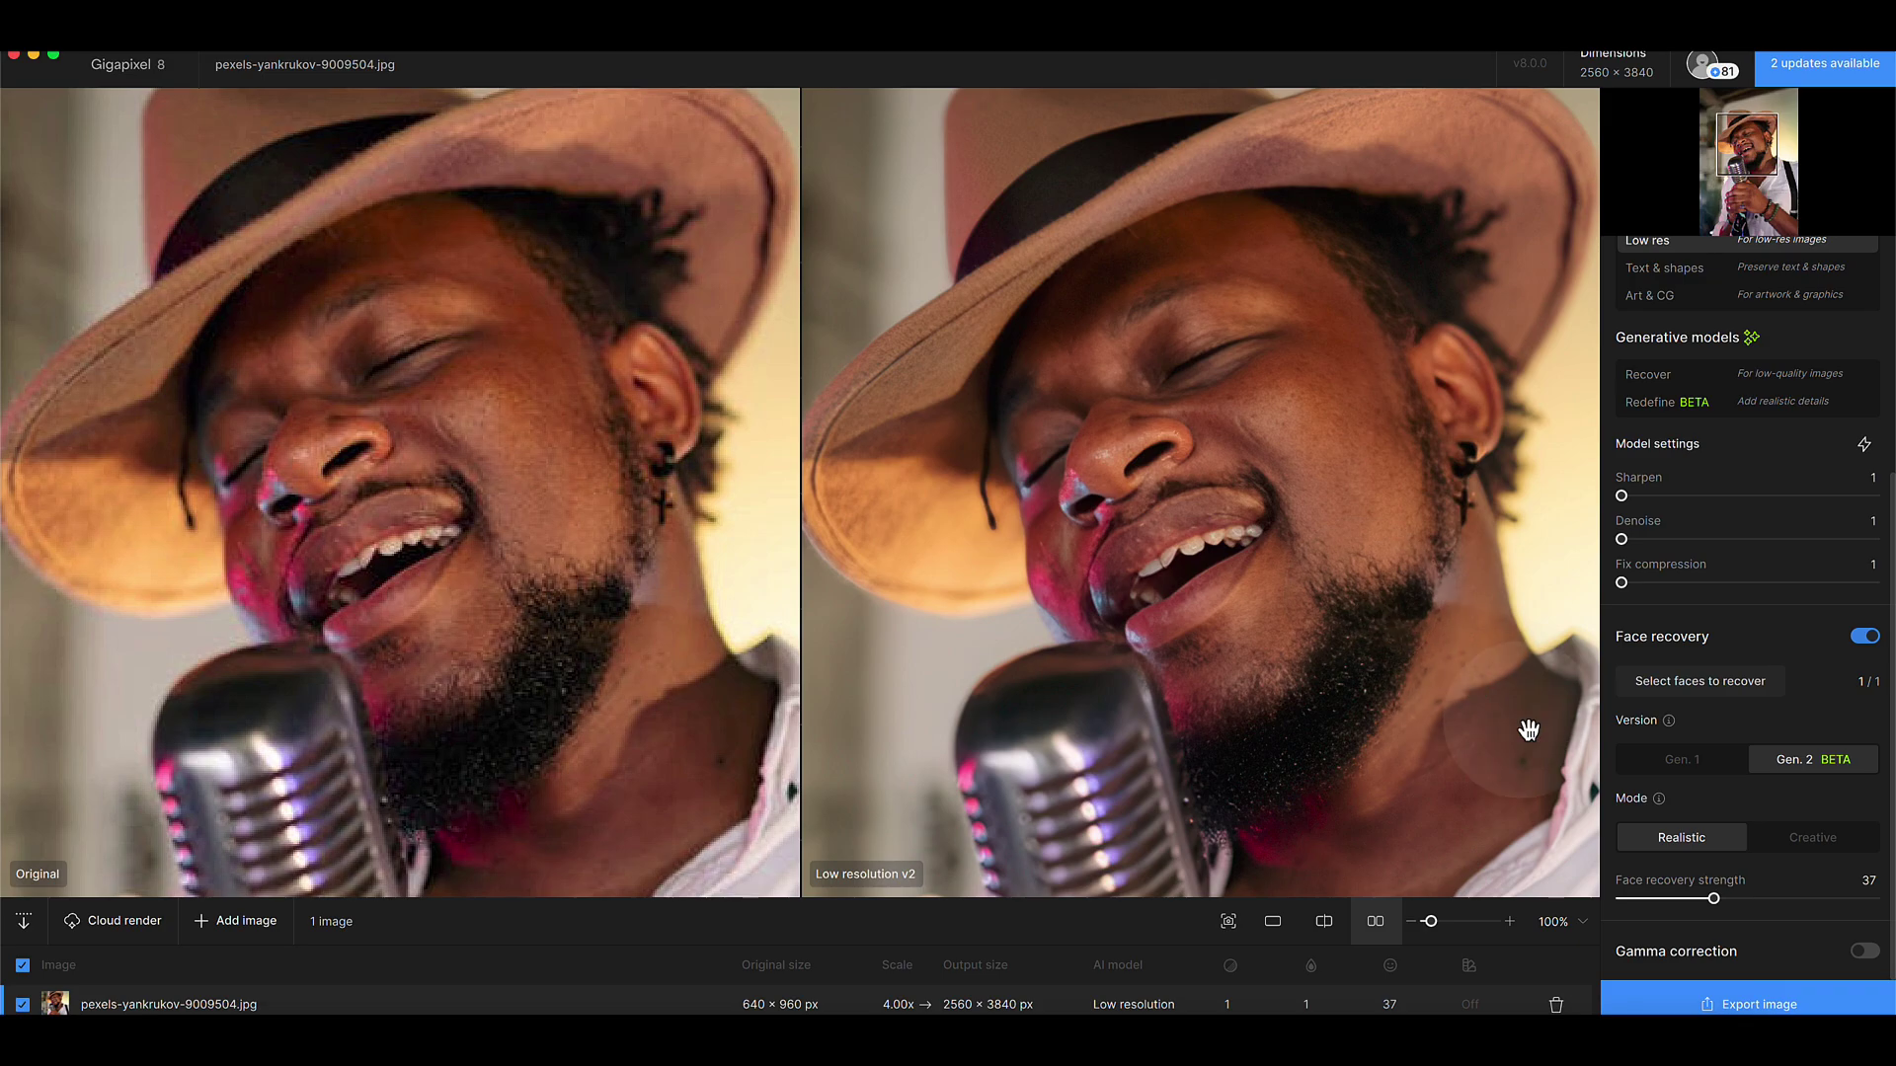
pyautogui.click(1273, 923)
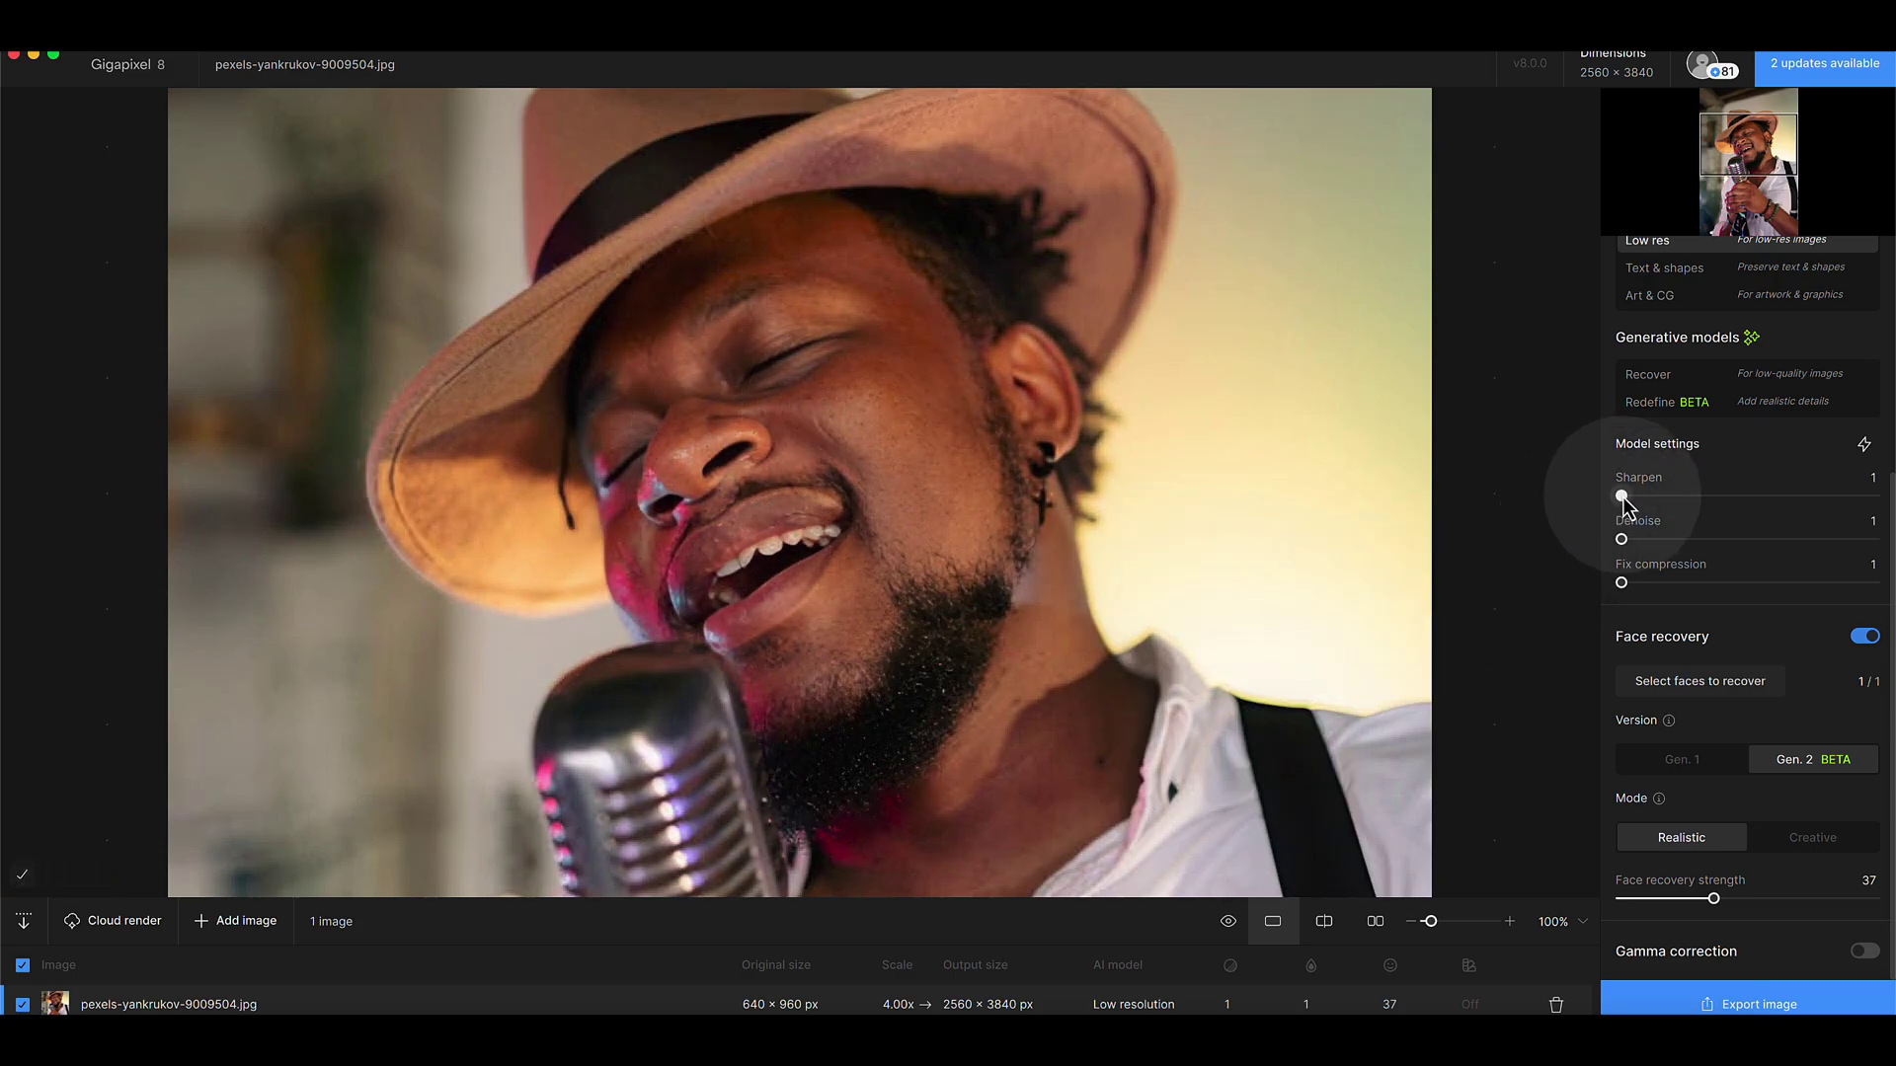
# Step: Try Sharpen at 32, 28 and 100, and settle on a value of 34
pyautogui.moveTo(1641, 526)
pyautogui.moveTo(1621, 499); pyautogui.dragTo(1700, 502)
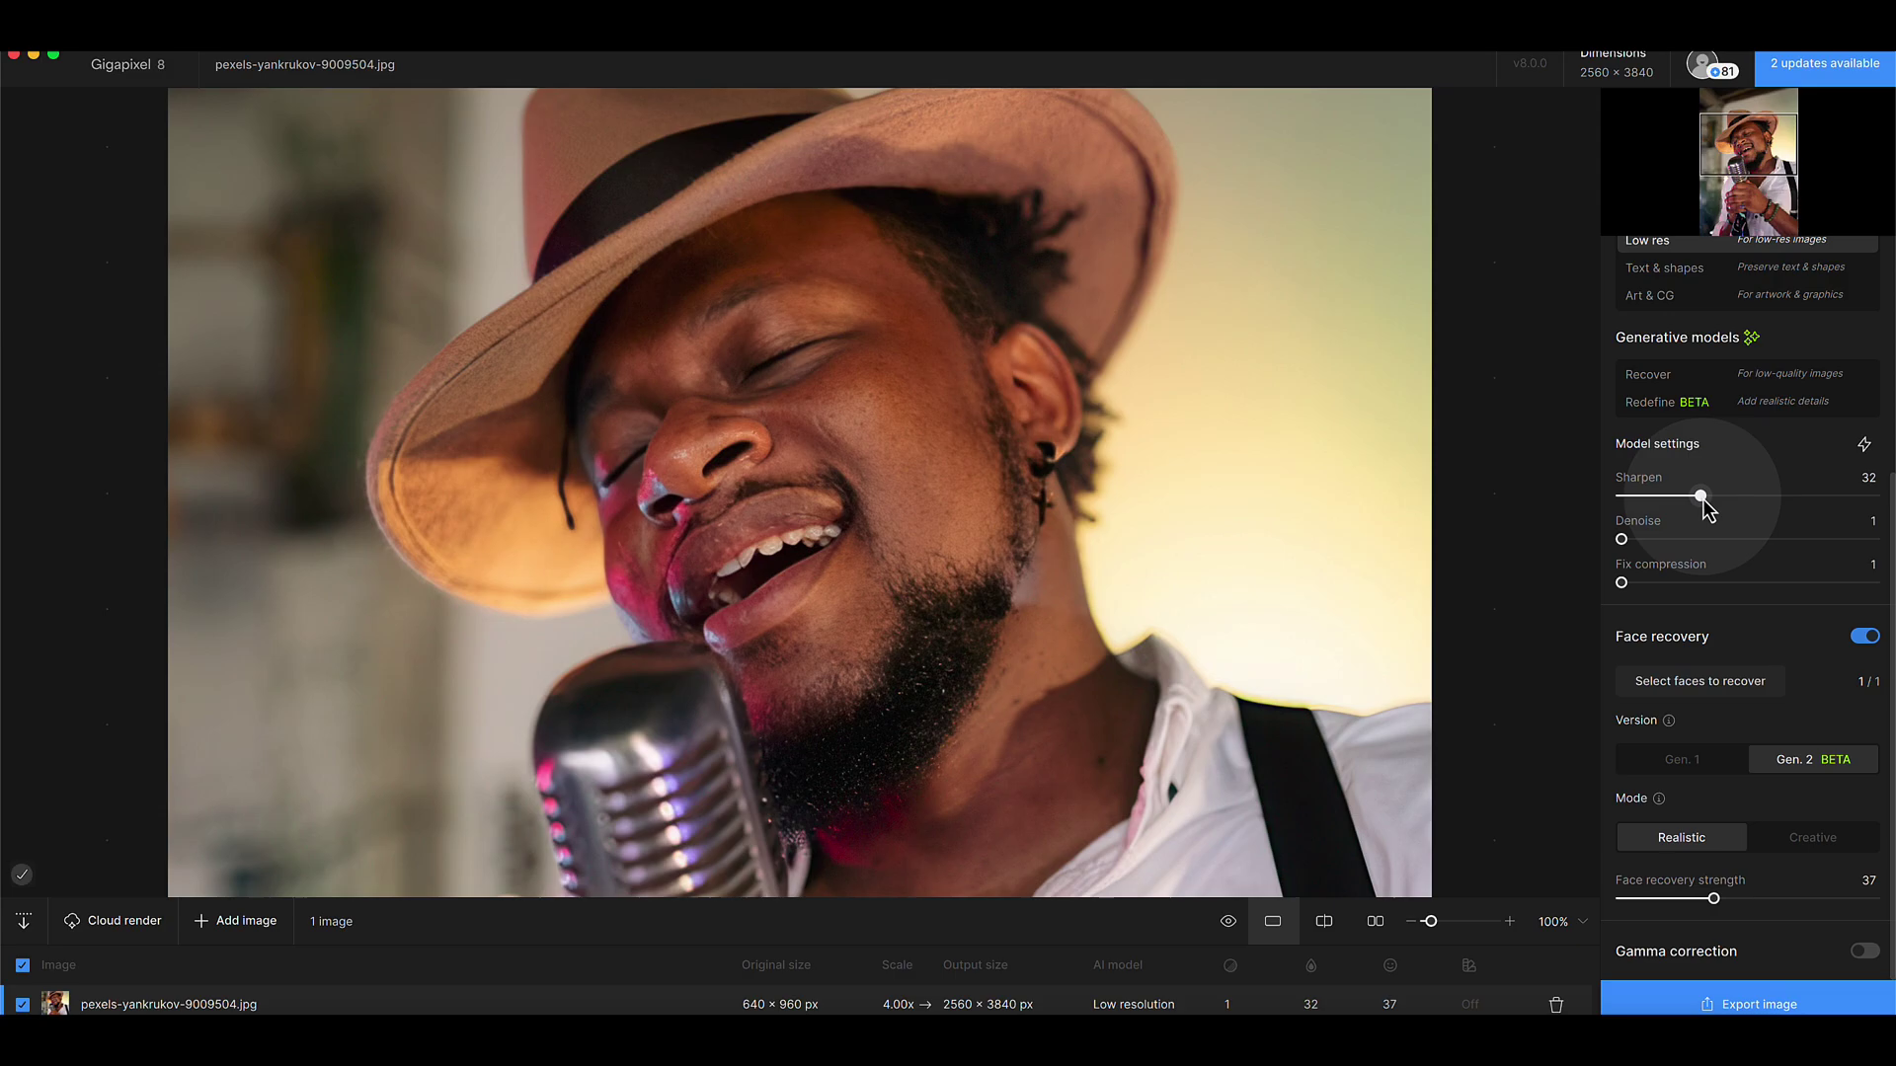
pyautogui.moveTo(1703, 499); pyautogui.dragTo(1690, 500)
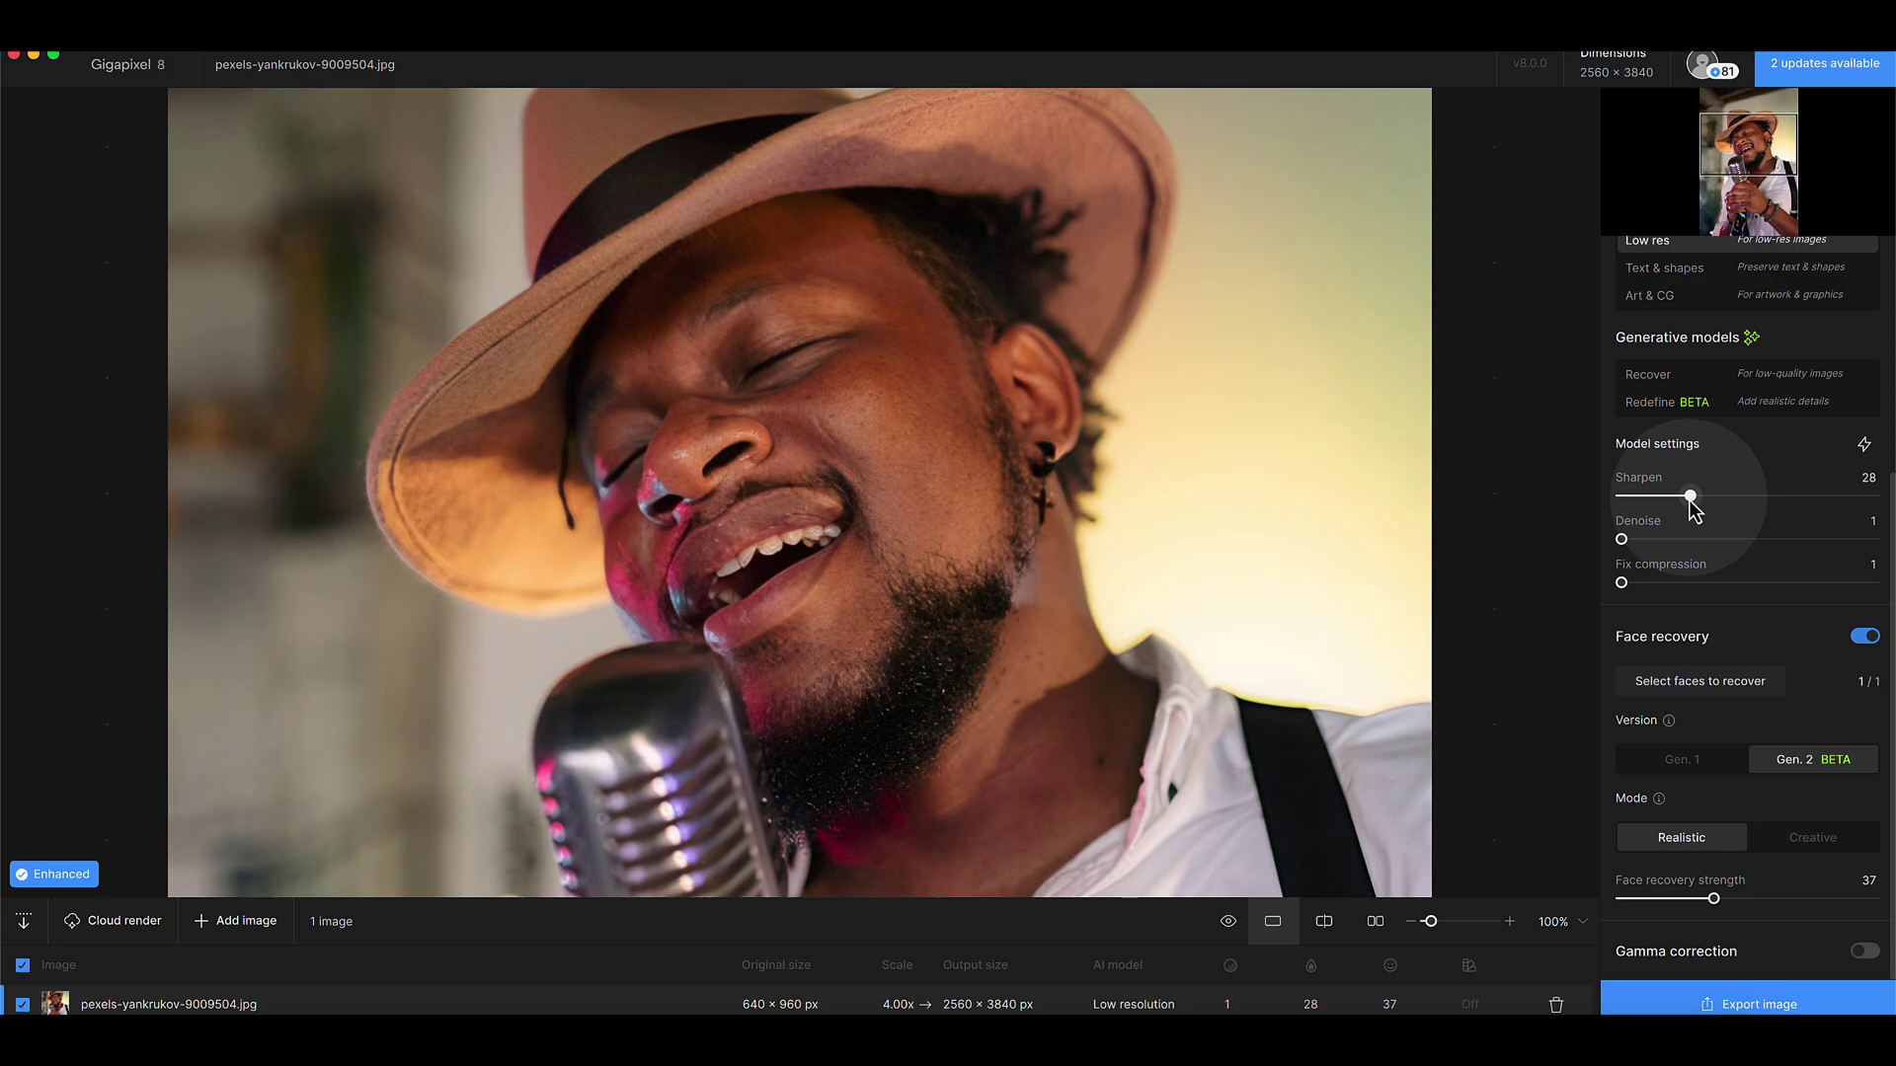
pyautogui.moveTo(1690, 500); pyautogui.dragTo(1877, 506)
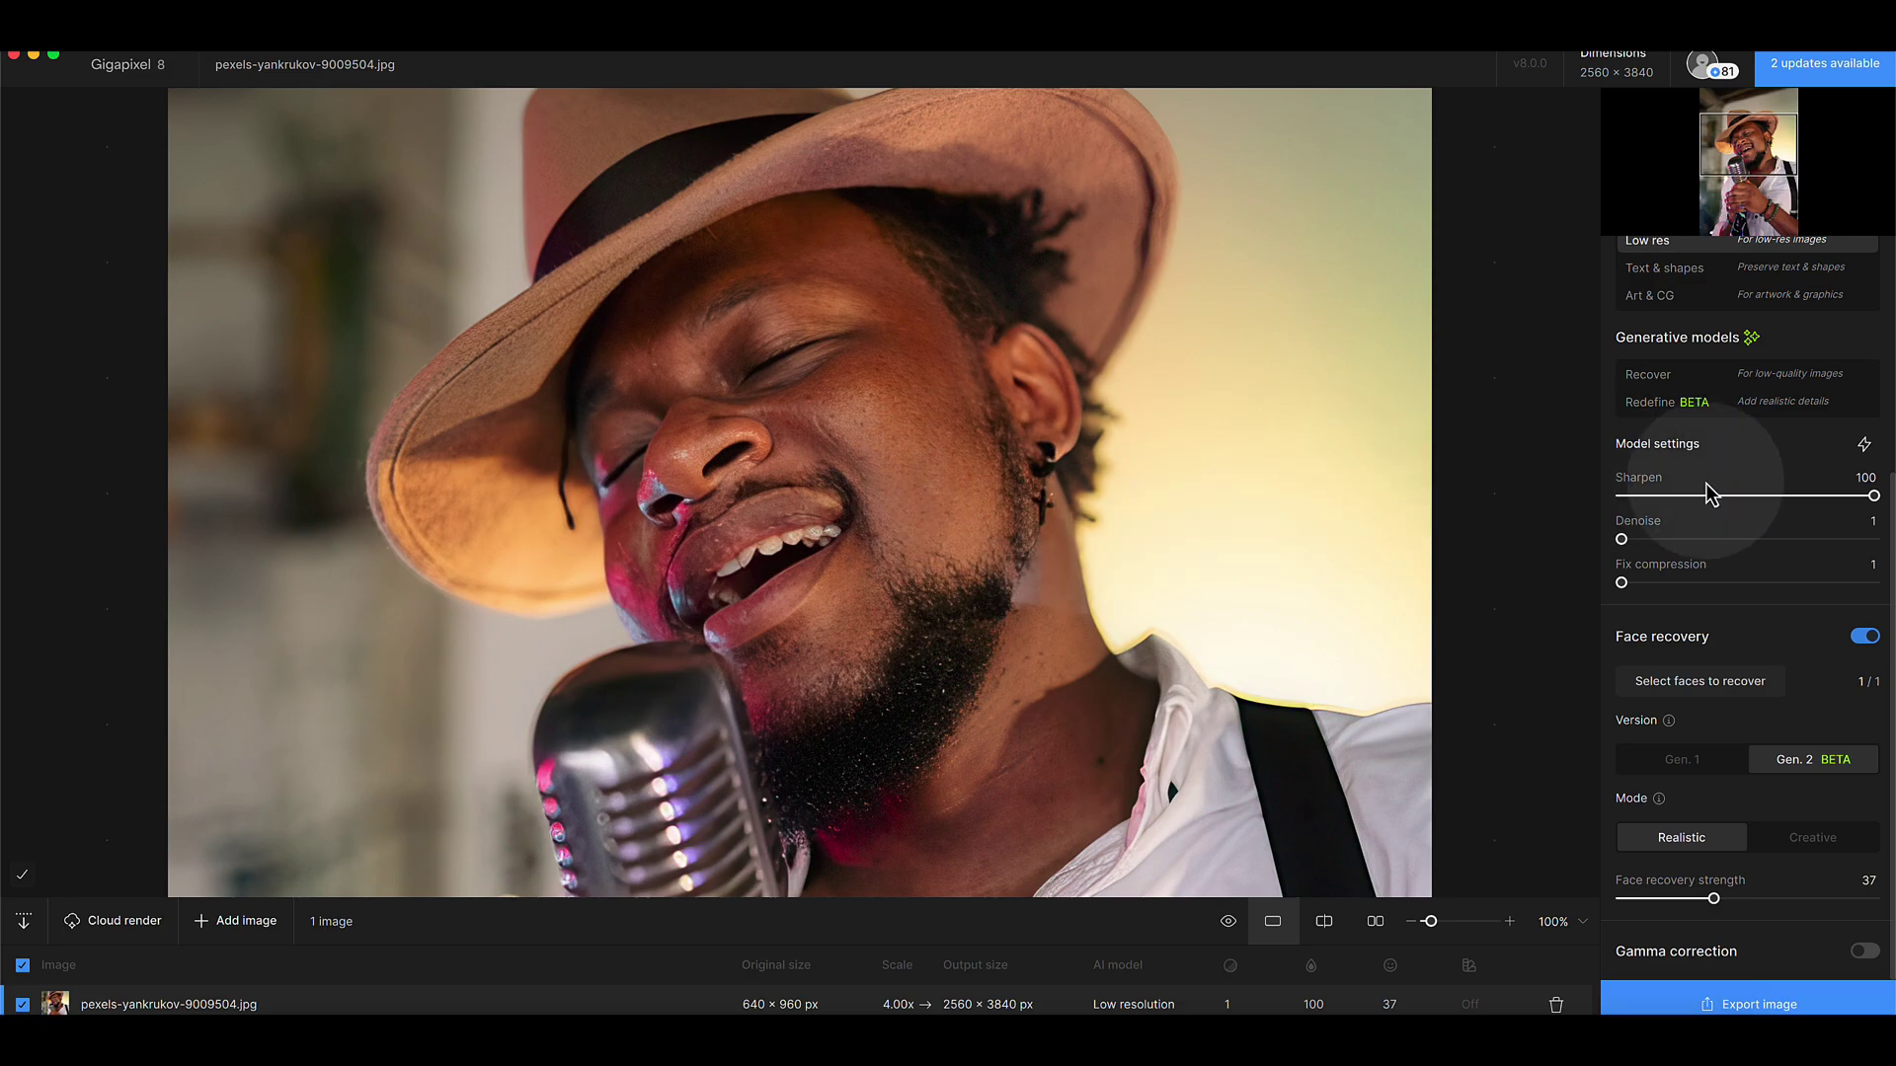
pyautogui.moveTo(1870, 498); pyautogui.dragTo(1705, 511)
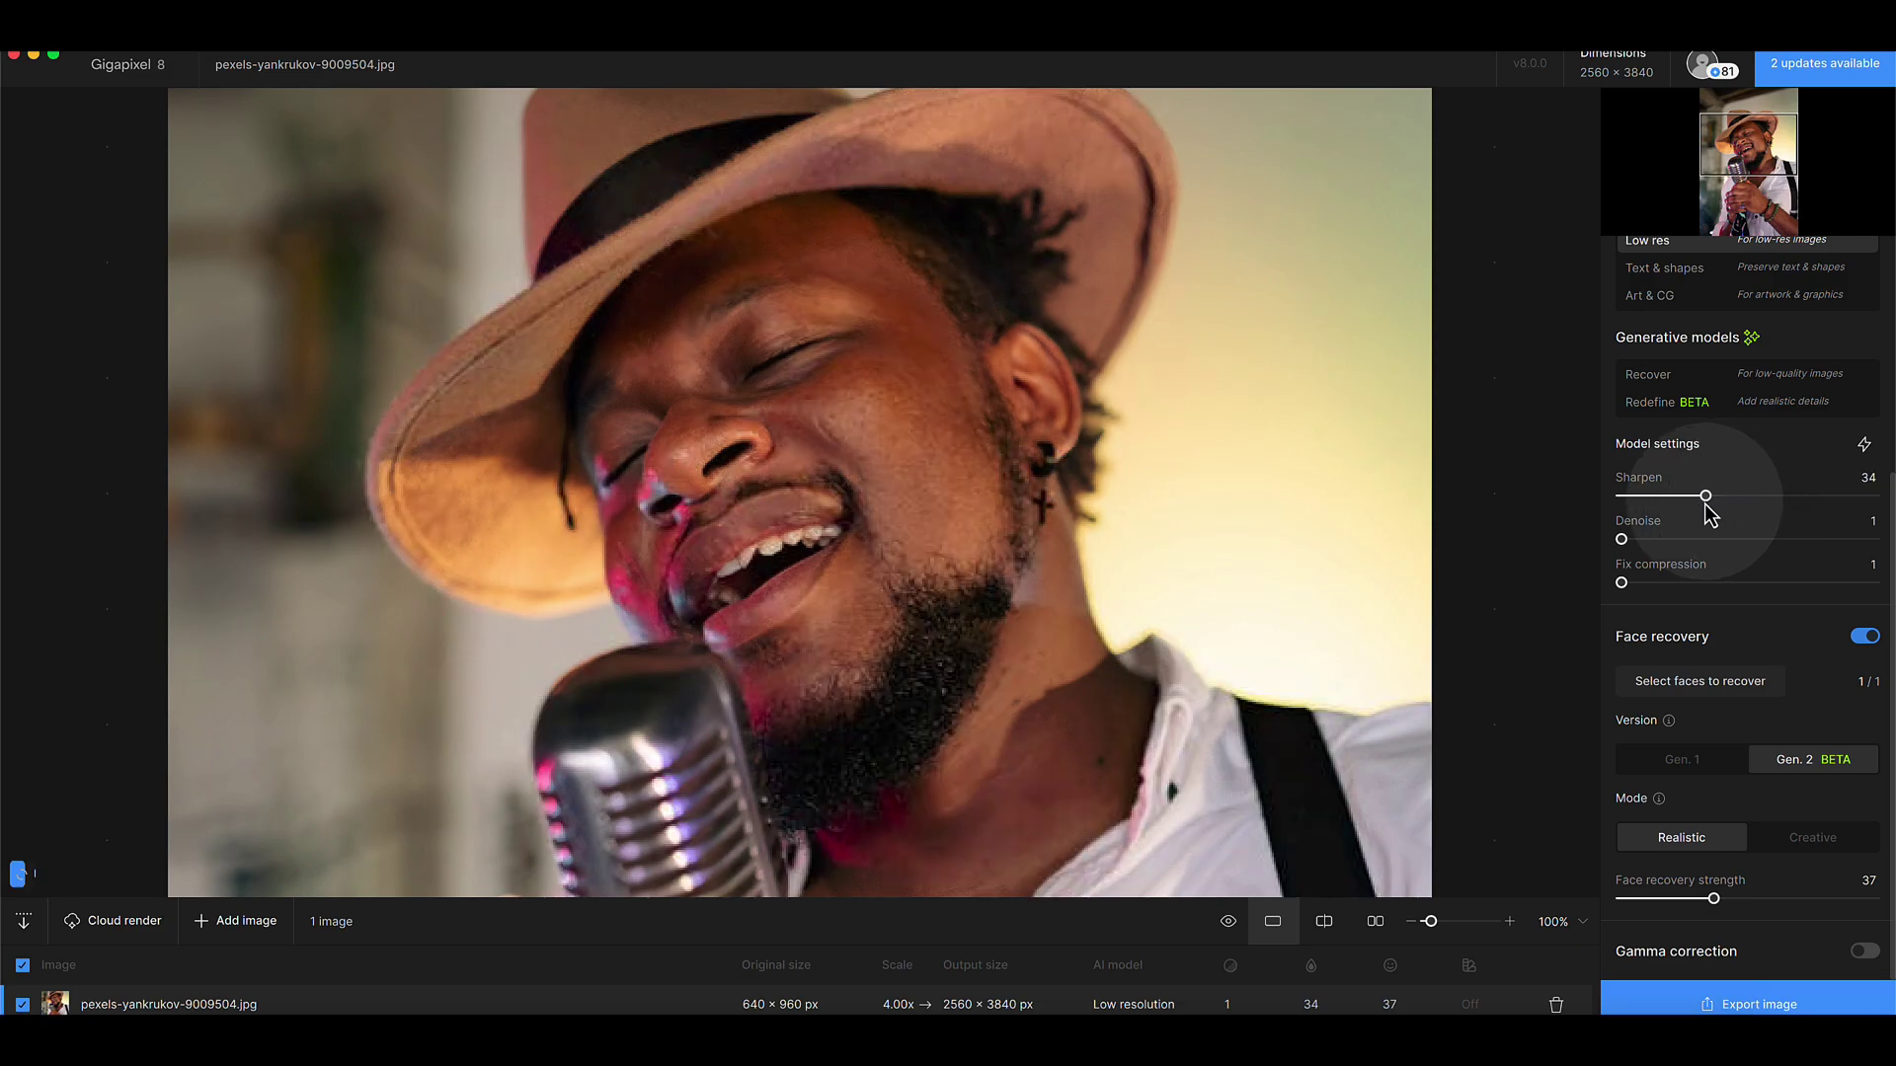